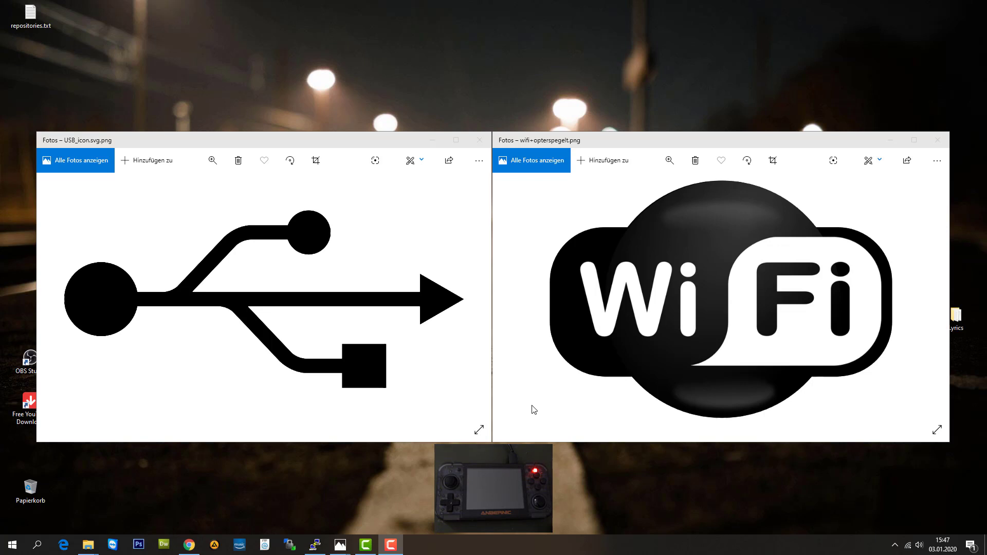
Launch WinSCP and log in to the RG-350 site over USB at 10.1.1.2.
left_click(290, 546)
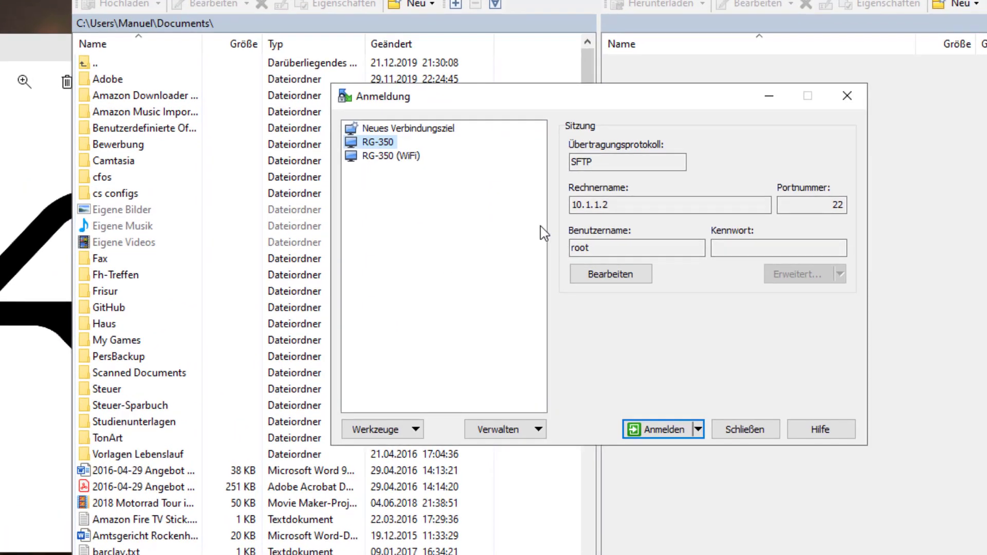
left_click(596, 205)
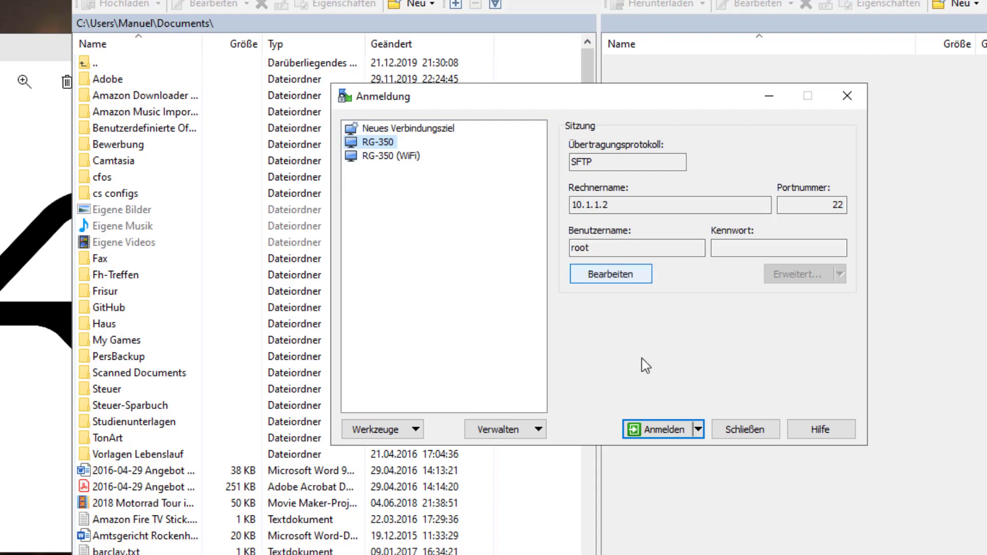
left_click(665, 430)
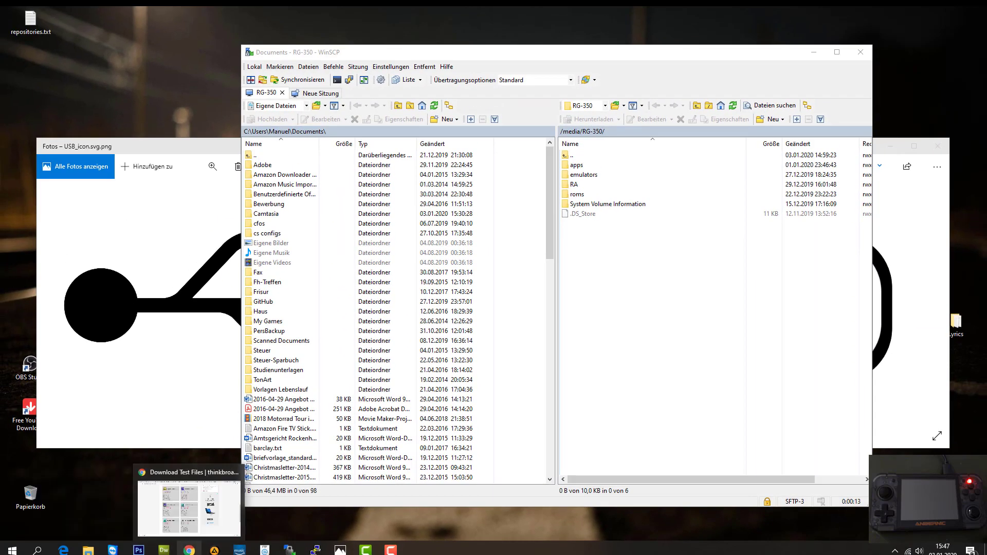
Drag 5MB.zip from the Downloads folder into the device's /media/RG-350/ folder over USB.
left_click(190, 550)
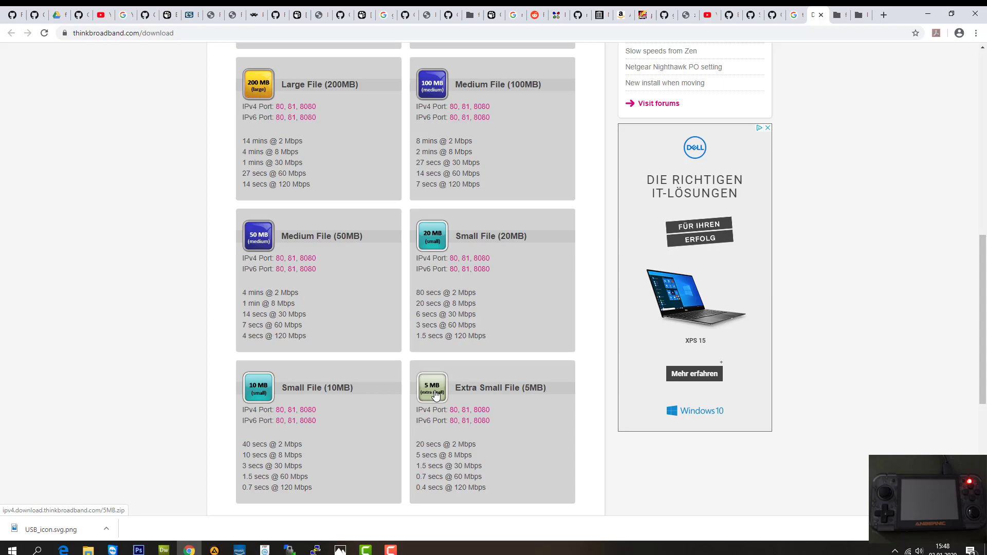
left_click(928, 14)
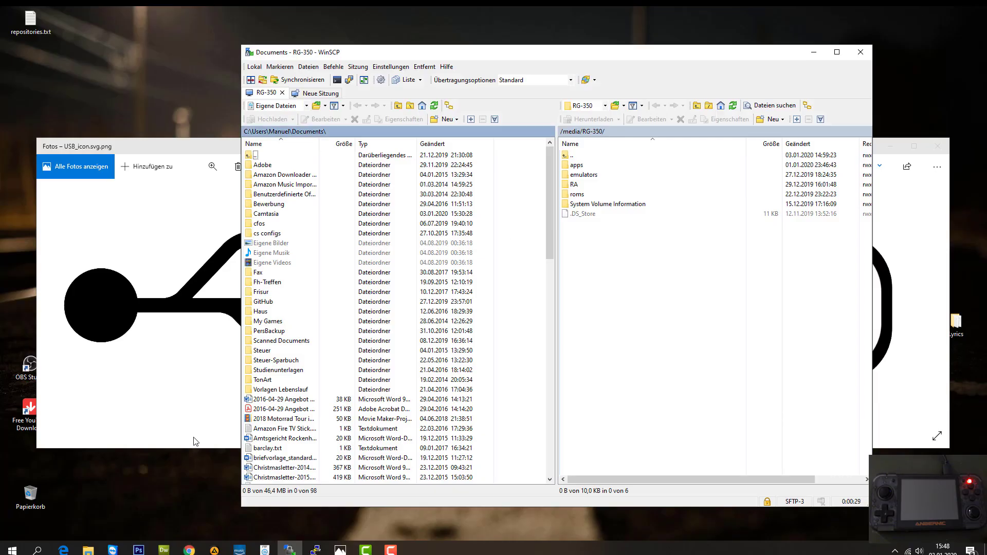
mouse_move(89, 550)
left_click(122, 501)
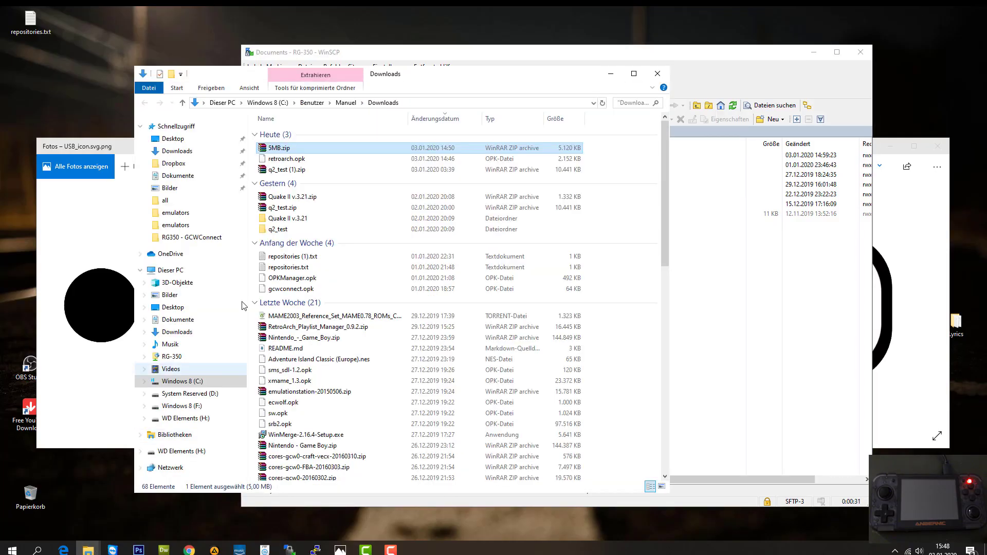
left_click_drag(421, 78, 332, 72)
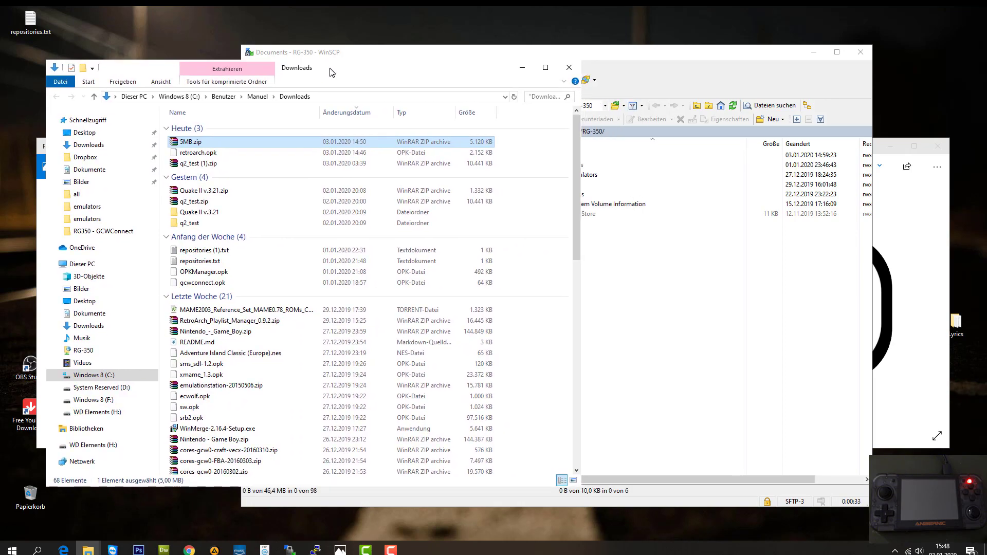
left_click_drag(195, 146, 652, 303)
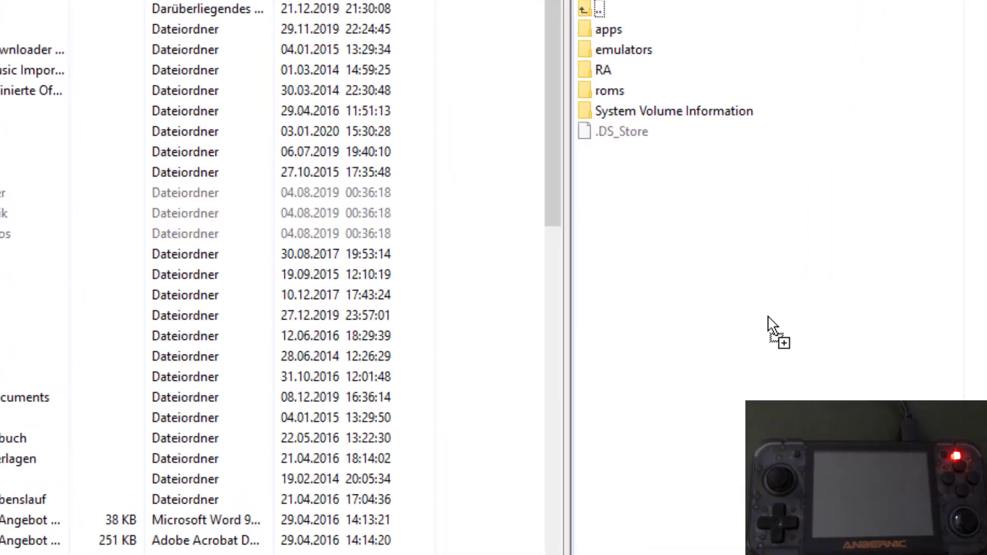
left_click_drag(768, 317, 762, 329)
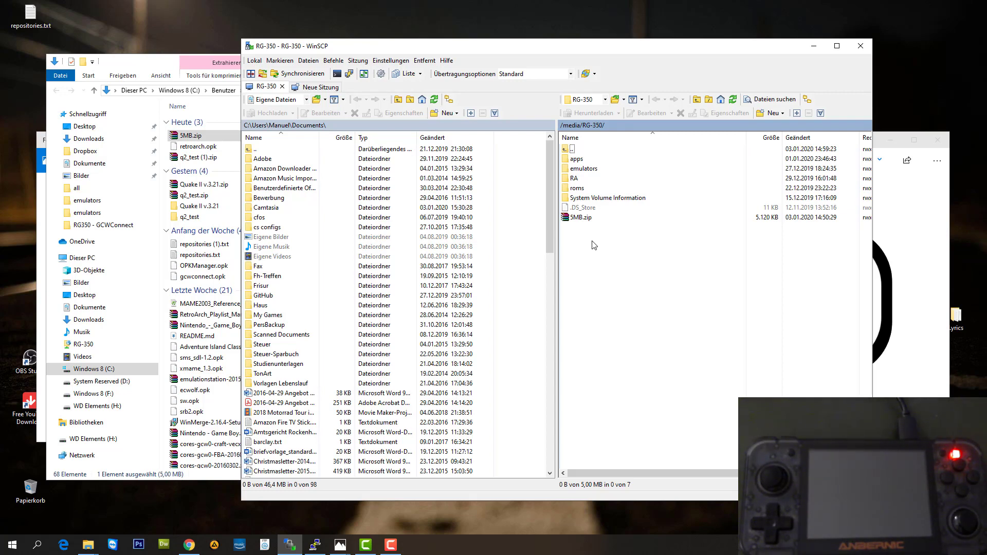
Delete 5MB.zip from the RG-350's /media/RG-350/ folder and confirm.
left_click(572, 219)
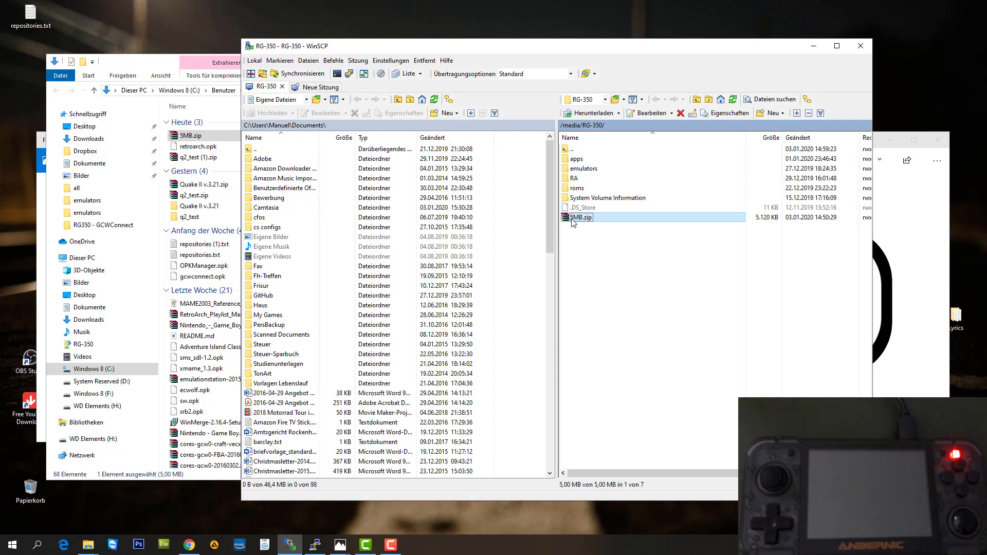
right_click(575, 220)
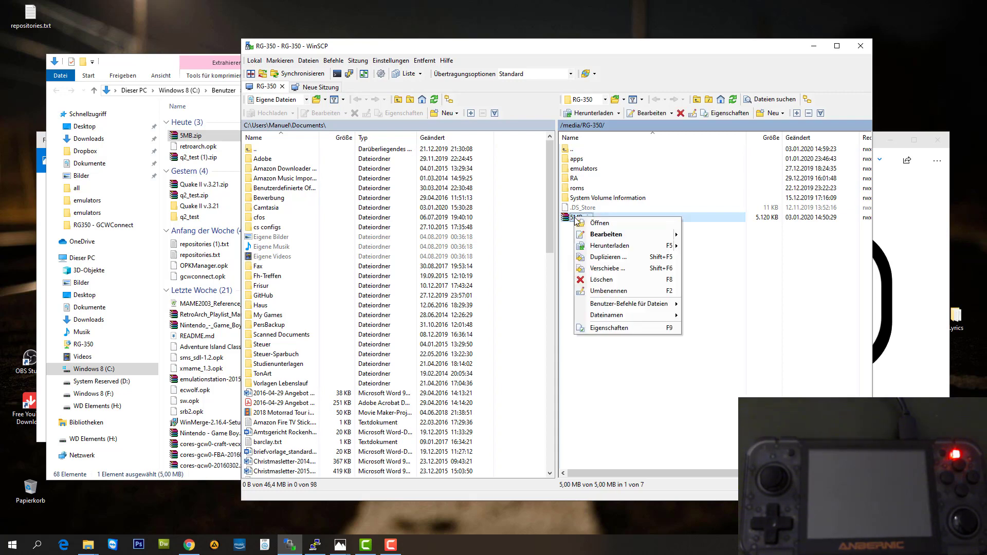
left_click(619, 284)
left_click(573, 295)
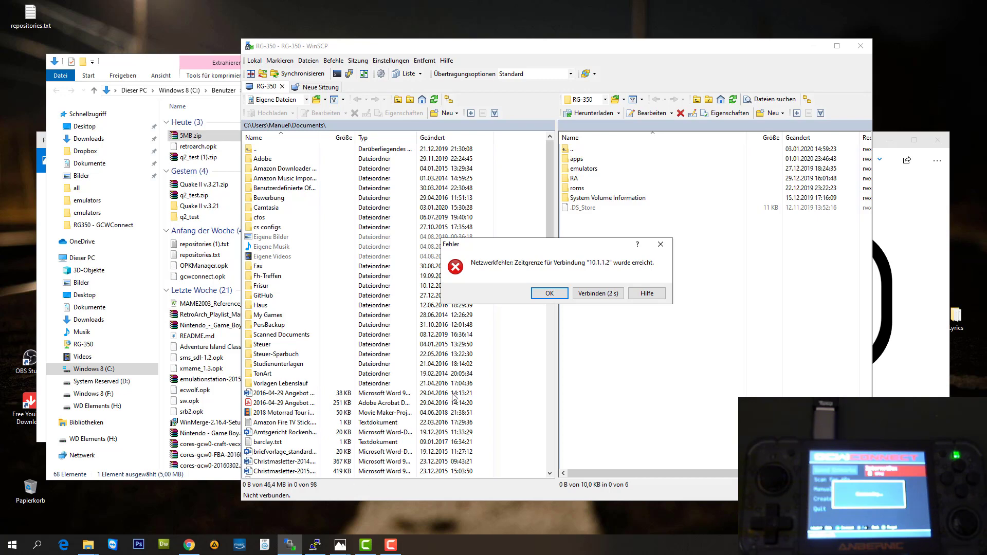
Dismiss the timeout error and log in to the RG-350 (WiFi) site at 192.168.178.97.
left_click(563, 292)
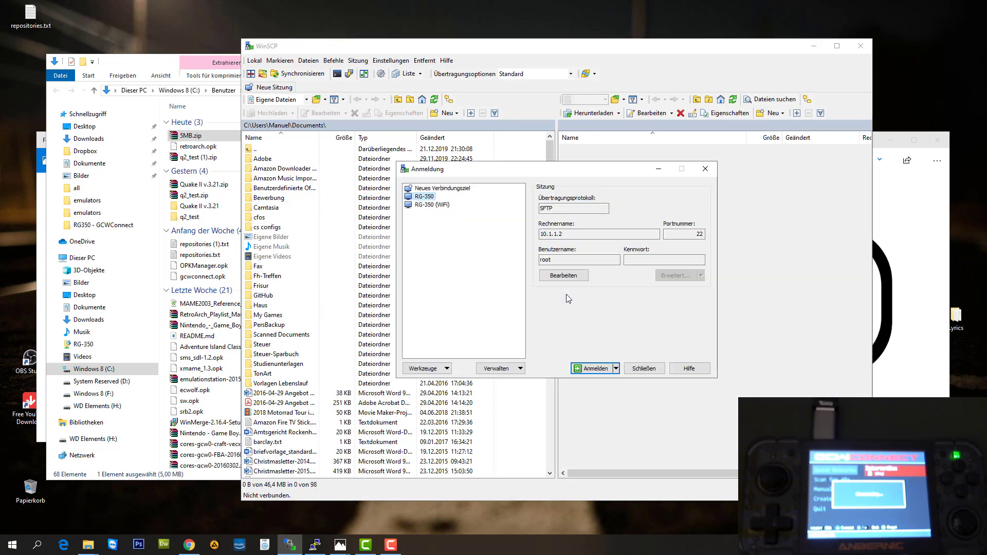
left_click(432, 205)
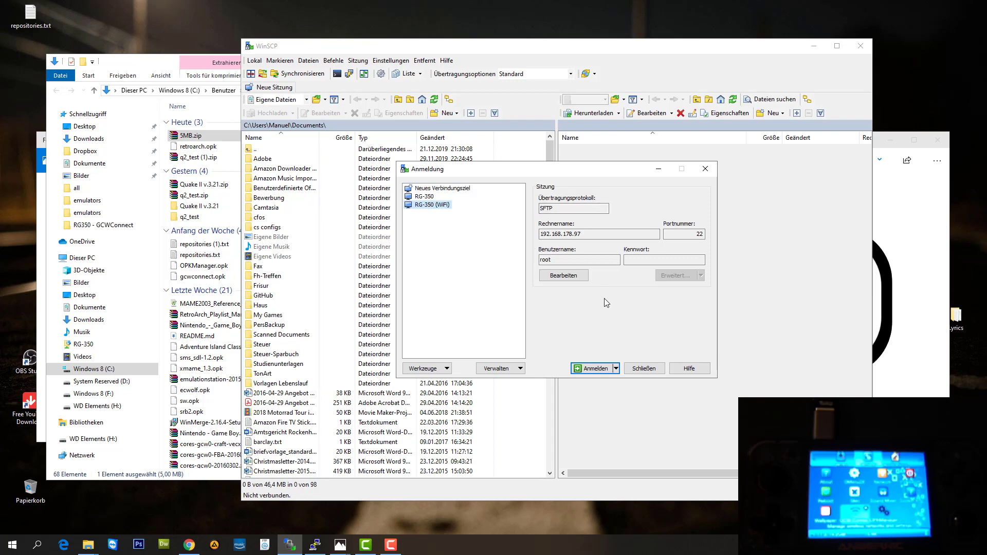
double_click(441, 206)
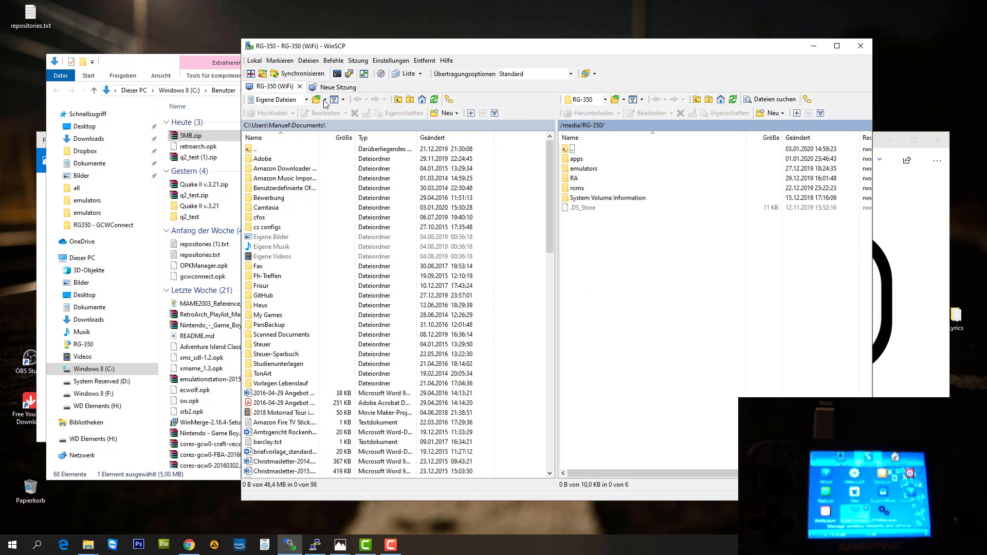
Drag 5MB.zip from Downloads into /media/RG-350/ over the Wi-Fi connection.
left_click_drag(451, 50, 526, 46)
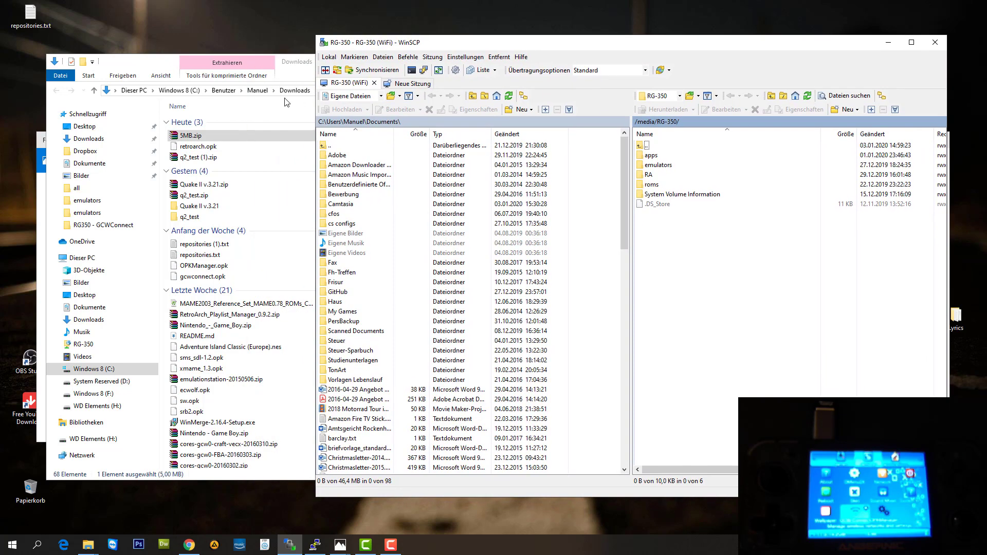
left_click_drag(169, 70, 143, 69)
left_click_drag(167, 137, 716, 281)
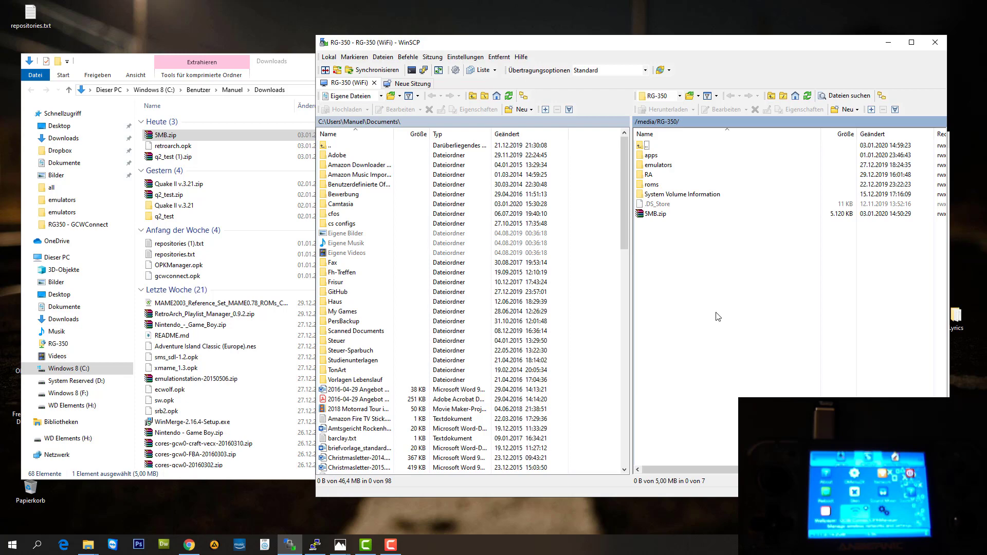
Close the old PuTTY session to 192.168.178.98.
mouse_move(319, 549)
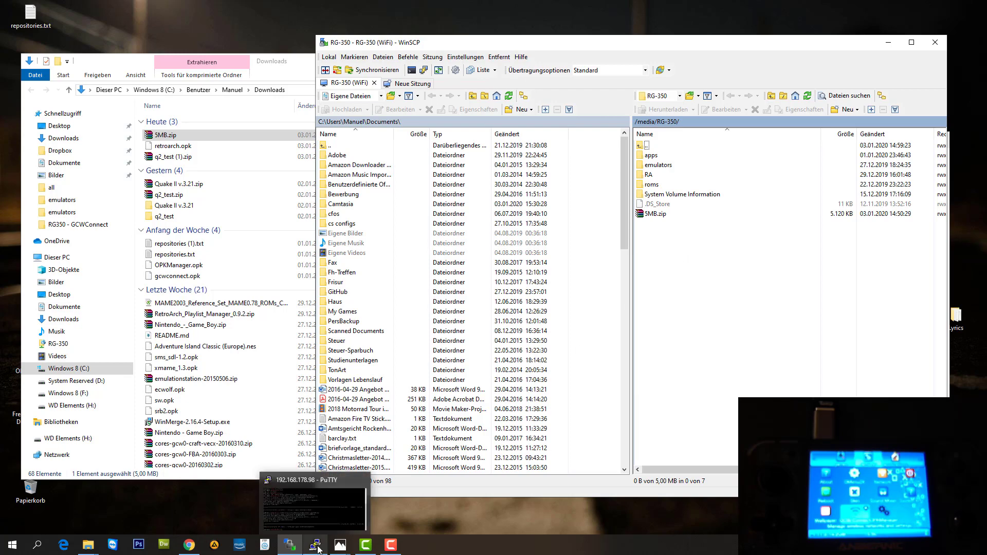
right_click(315, 546)
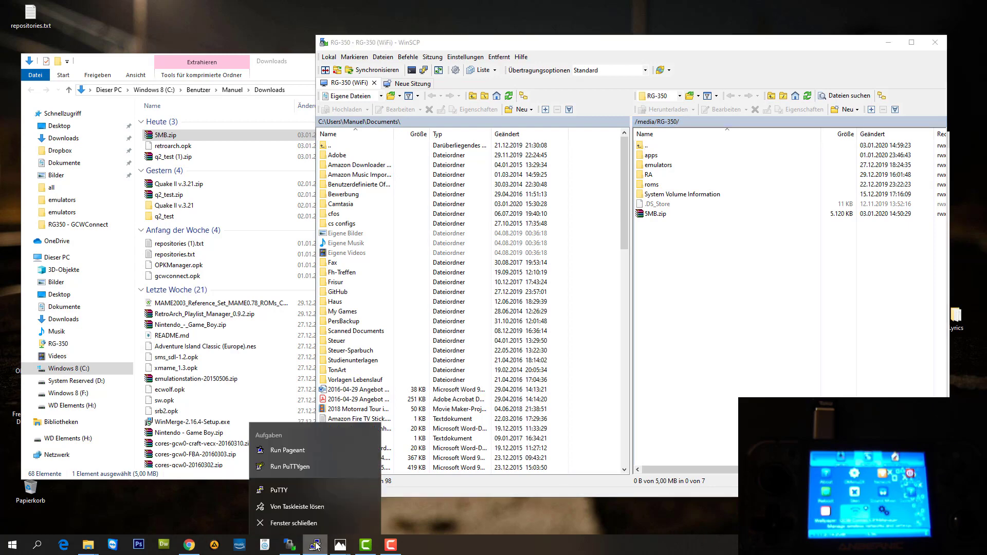
left_click(314, 525)
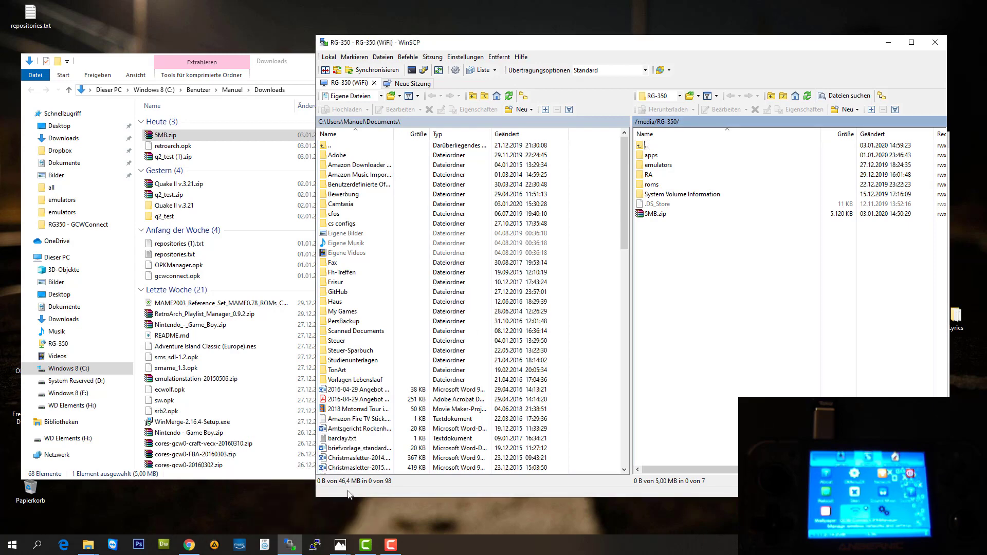
Start PuTTY with the saved RG-350 (WiFi) 150Mbit session.
mouse_move(290, 549)
left_click(316, 546)
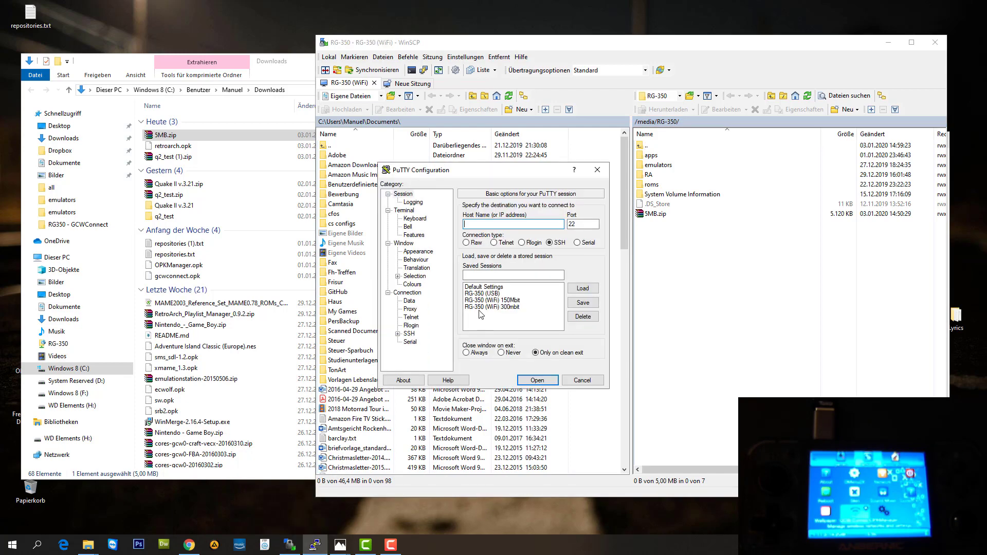
left_click(493, 301)
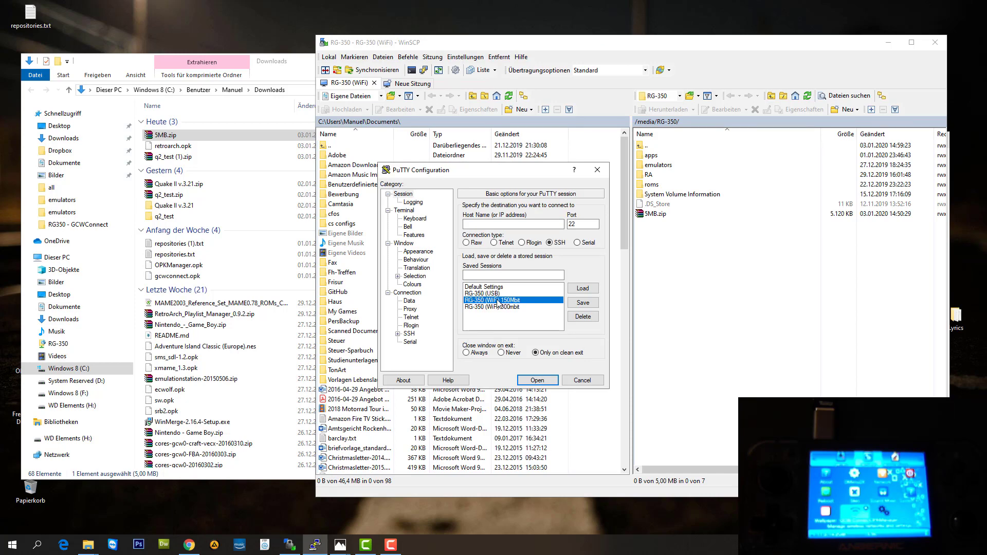
double_click(498, 301)
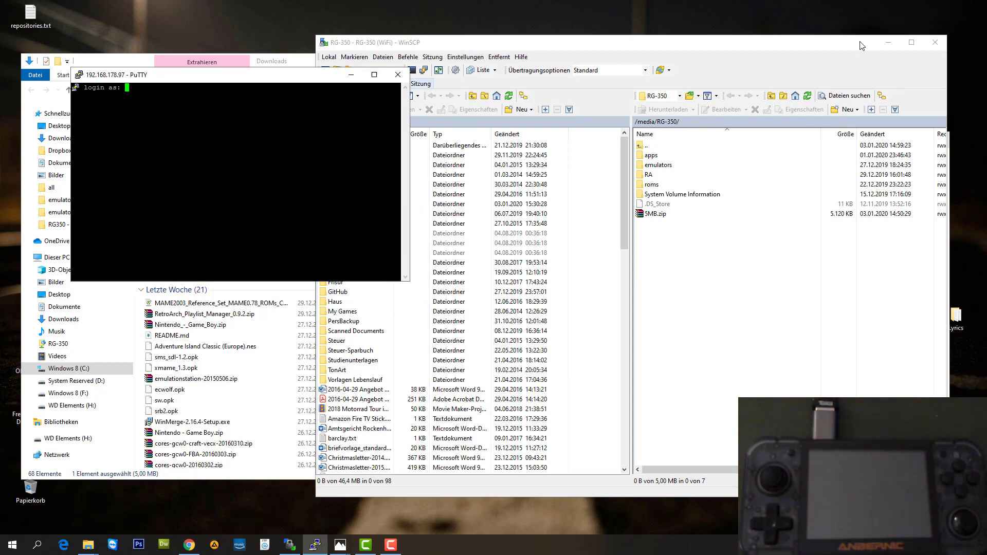
Hide WinSCP and the Downloads window, then widen the terminal near the top of the screen.
left_click(889, 42)
left_click(497, 60)
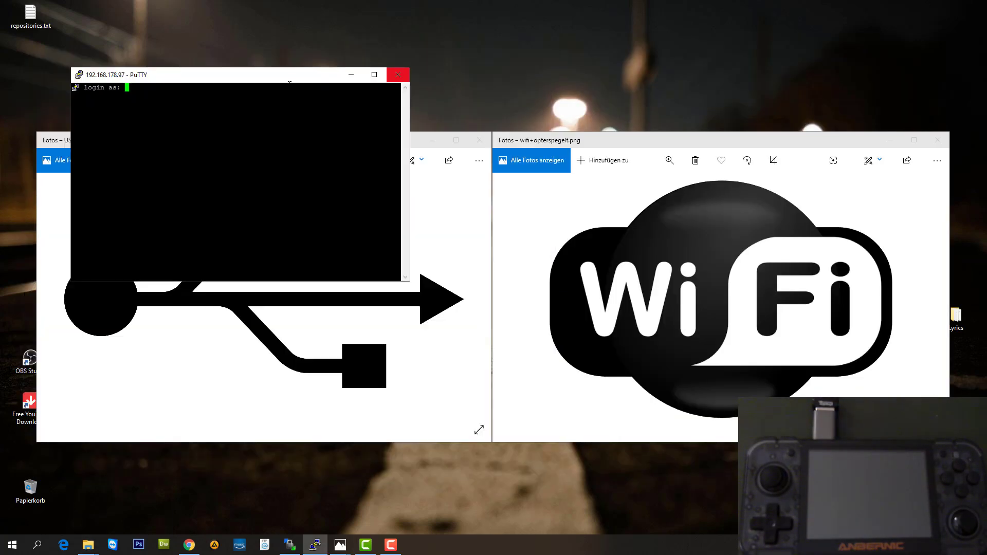
left_click_drag(261, 79, 291, 57)
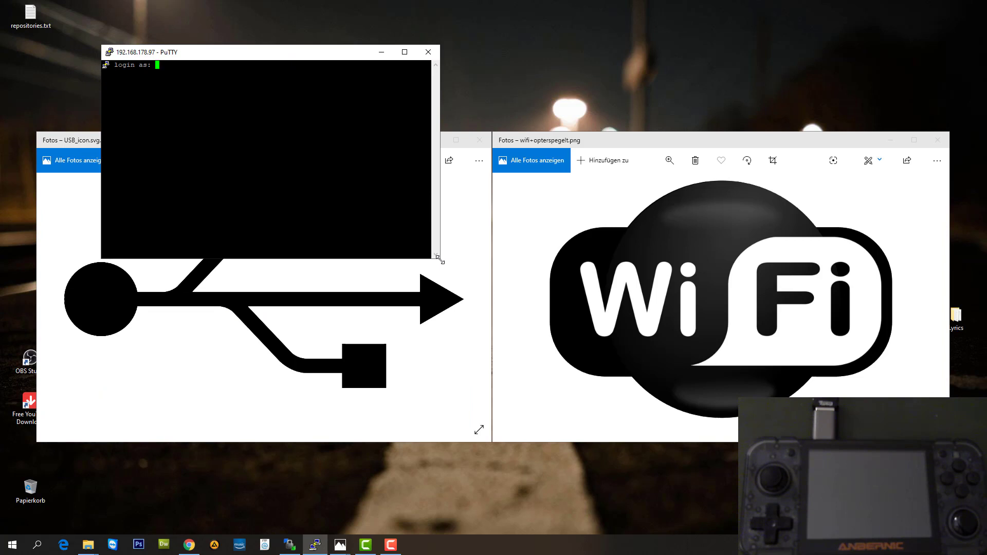
left_click_drag(441, 260, 918, 275)
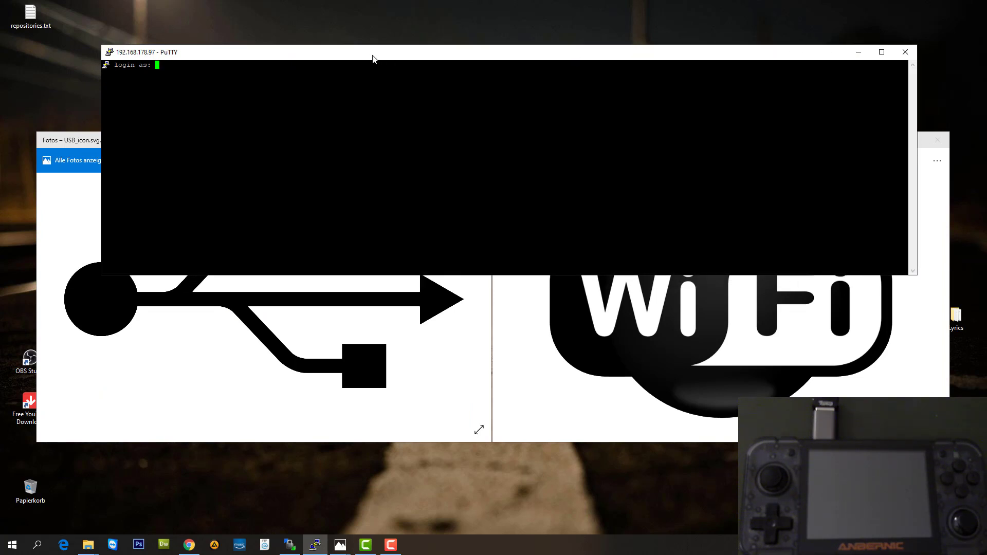
left_click_drag(373, 56, 398, 39)
Log in as root and change into /media/RG-350 using tab completion.
type("root")
key("Return")
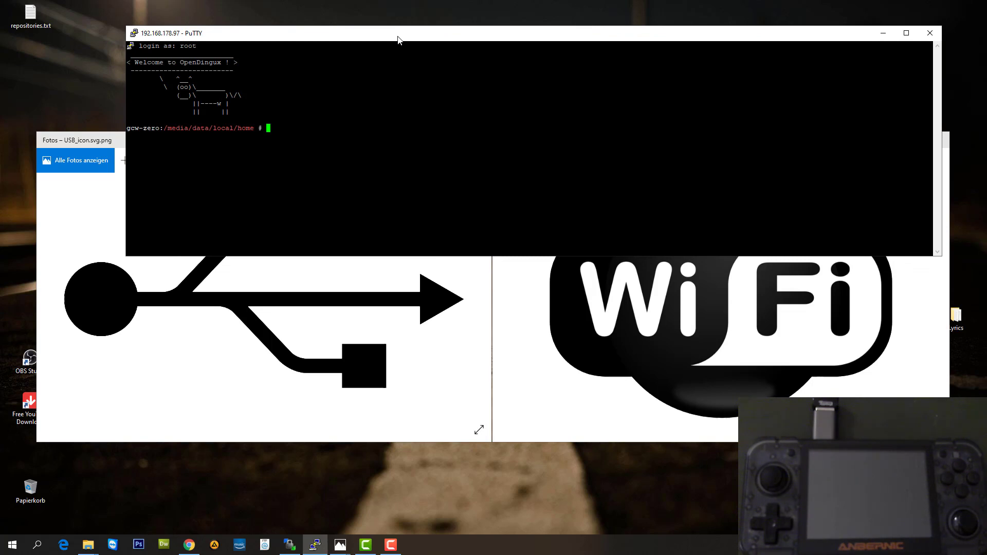
type("cd /media/R")
key("Tab")
key("Return")
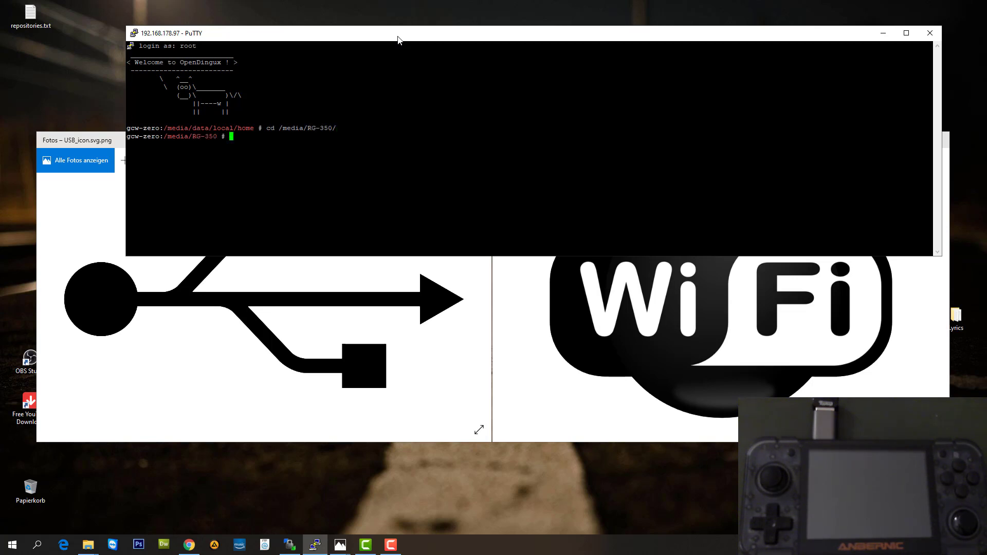
Copy the download link of the 5 MB test file from the thinkbroadband page.
left_click(189, 545)
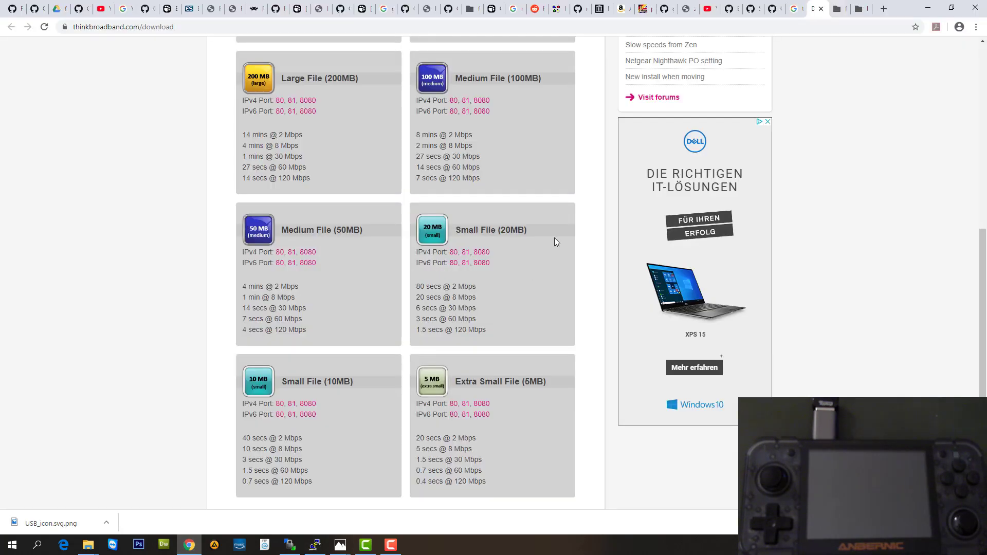
right_click(433, 387)
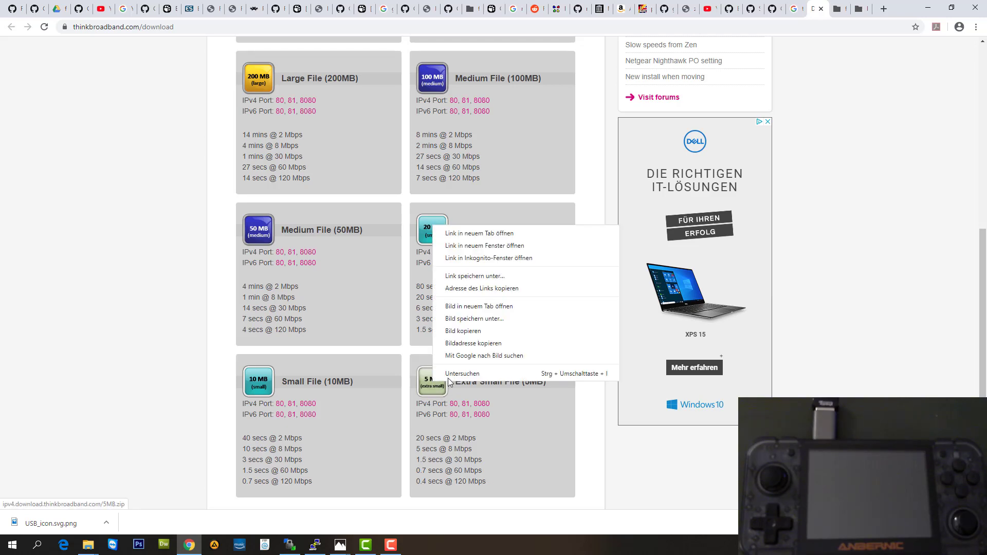
left_click(475, 289)
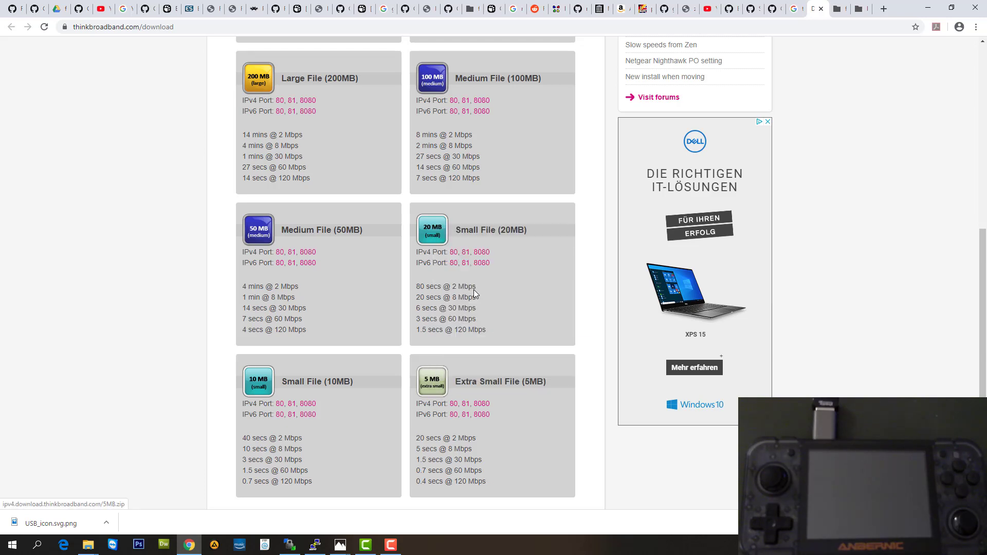
left_click(926, 8)
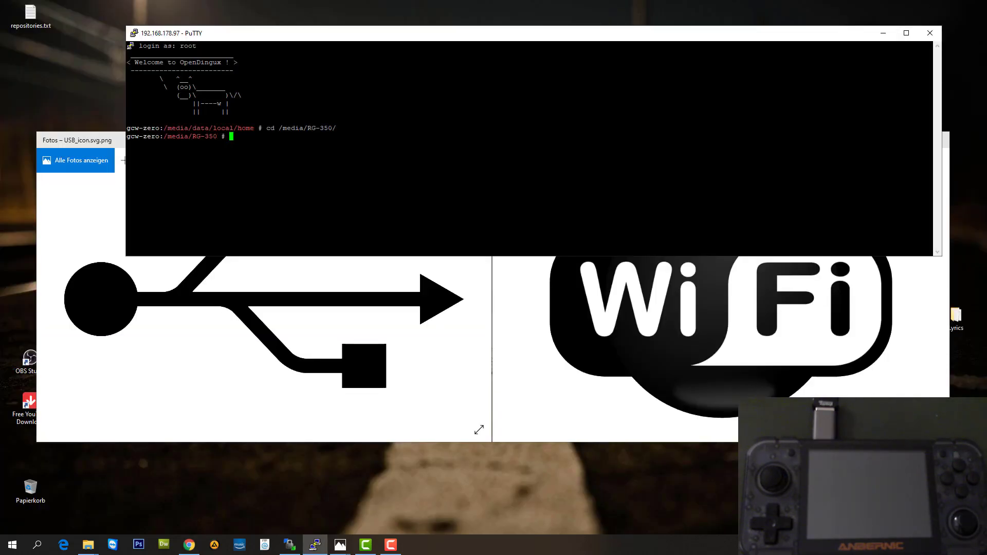
Run wget with the pasted 5 MB file URL to download it into /media/RG-350.
type("wget")
type("http://ipv4.download.thinkbroadband.com/5MB.zip")
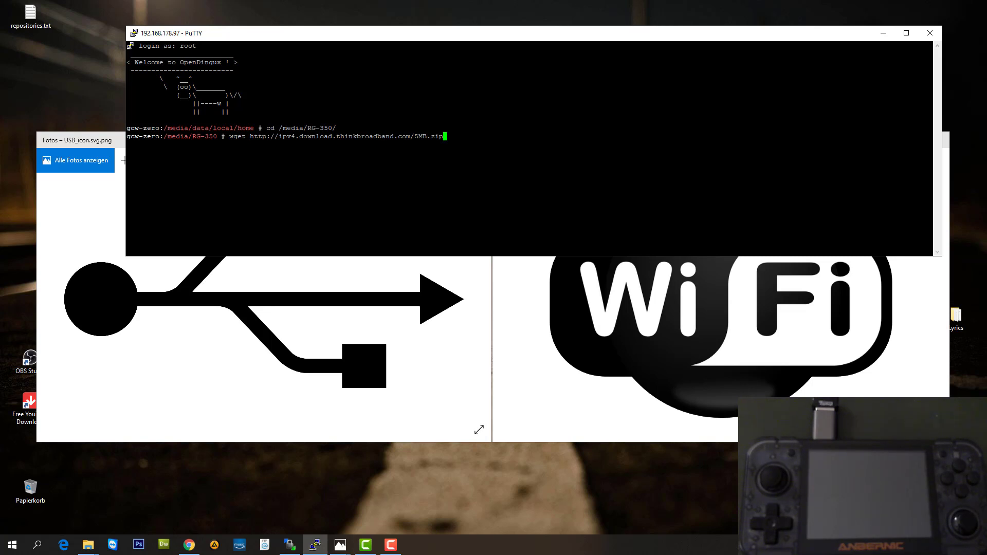
key("Return")
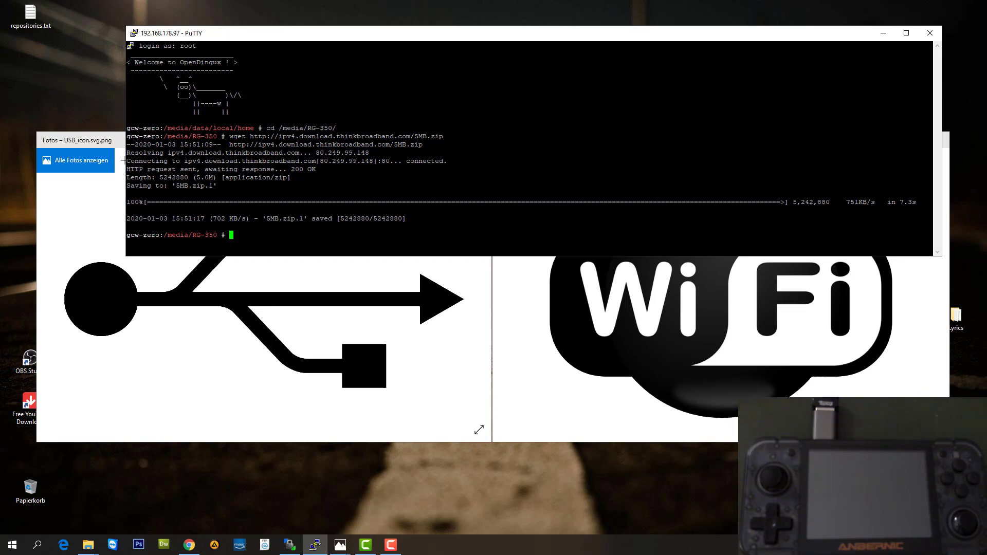
Run lsmod and highlight the 8188eu Wi-Fi driver in the module list.
type("lsmod")
key("Return")
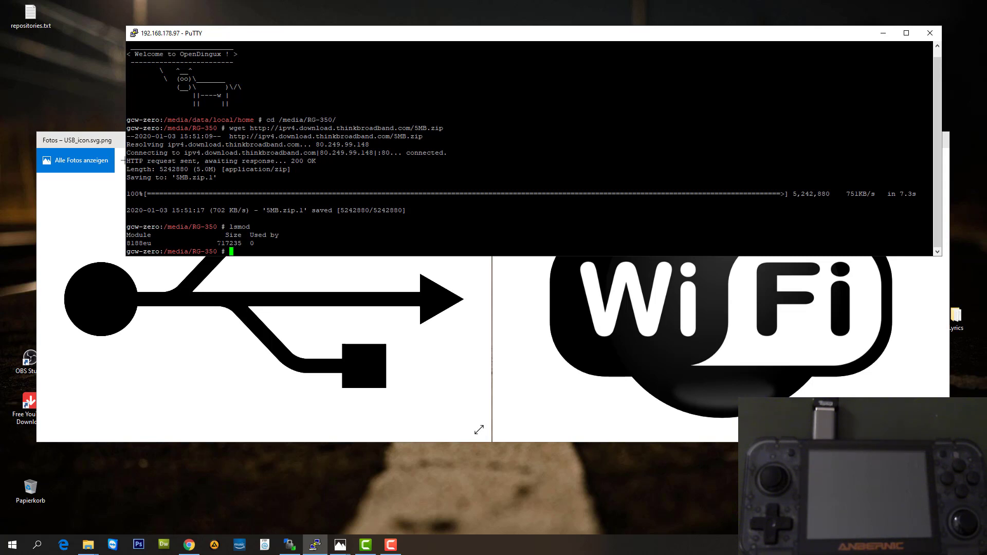
left_click_drag(127, 243, 151, 243)
left_click(241, 255)
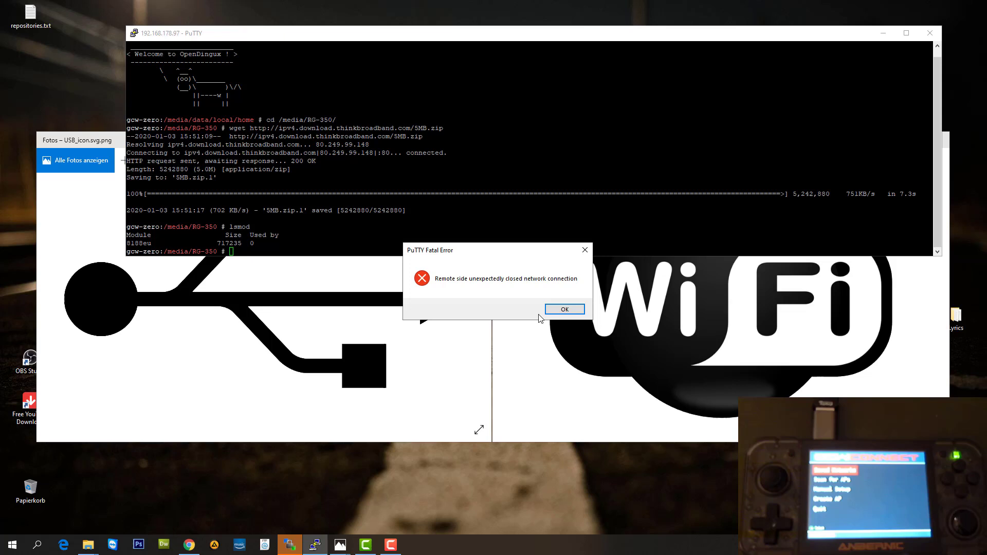
Dismiss the lost-connection error and restart the PuTTY session to 192.168.178.97.
left_click(563, 312)
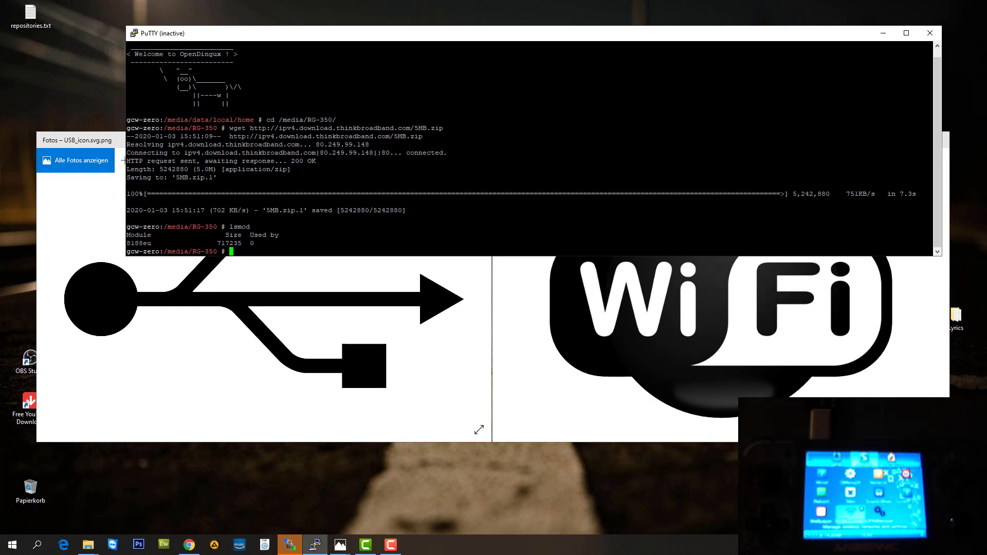
right_click(322, 33)
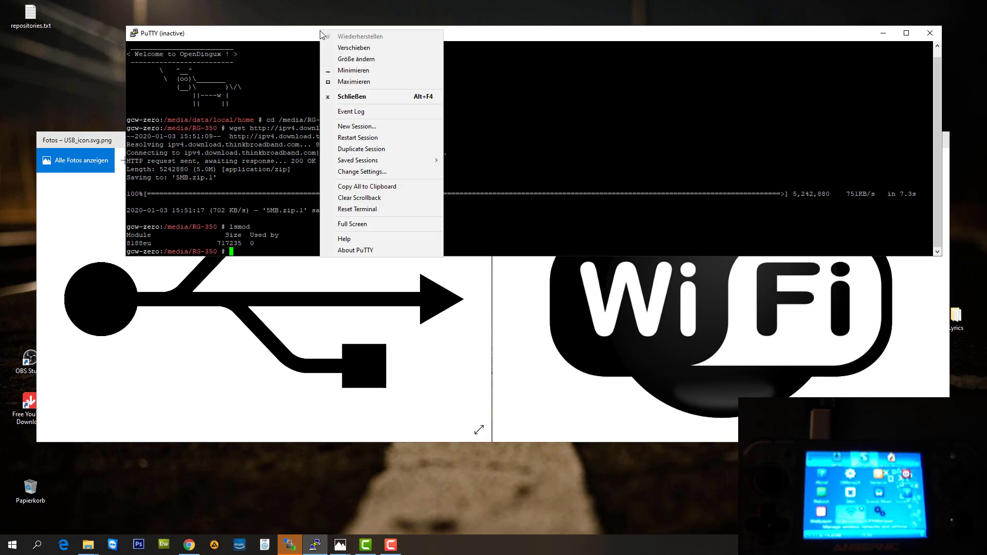
left_click(358, 135)
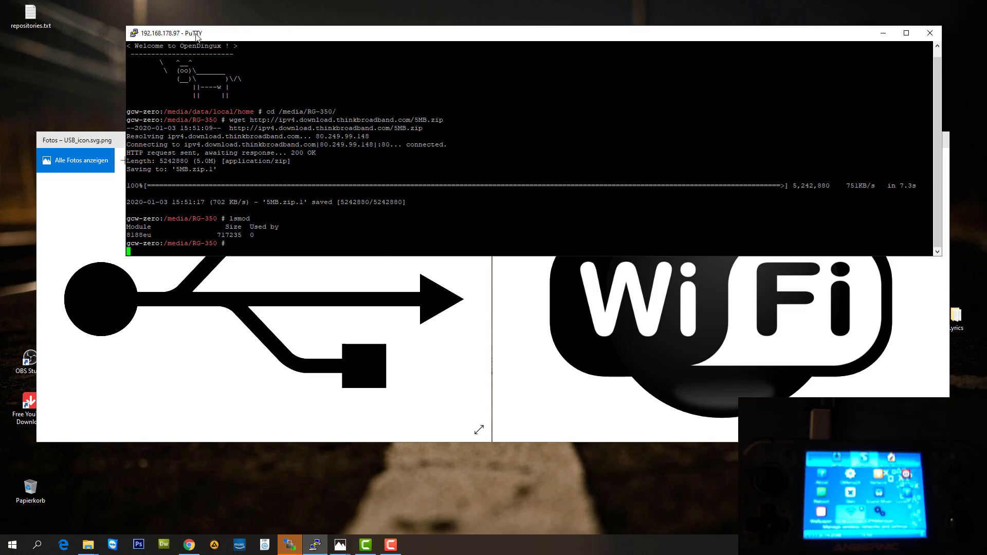
Close the old session and connect via the saved RG-350 (WiFi) 300mbit session.
left_click(930, 32)
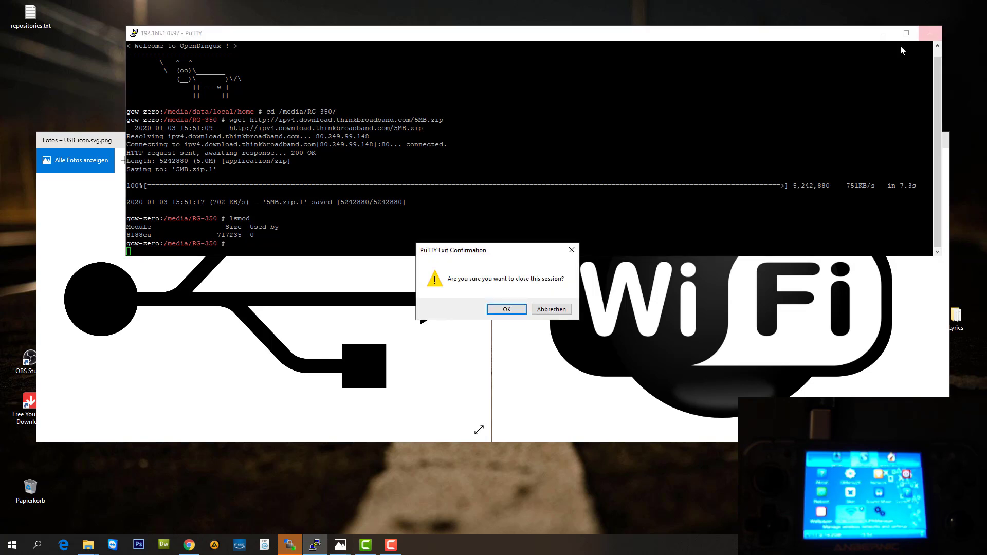
left_click(515, 310)
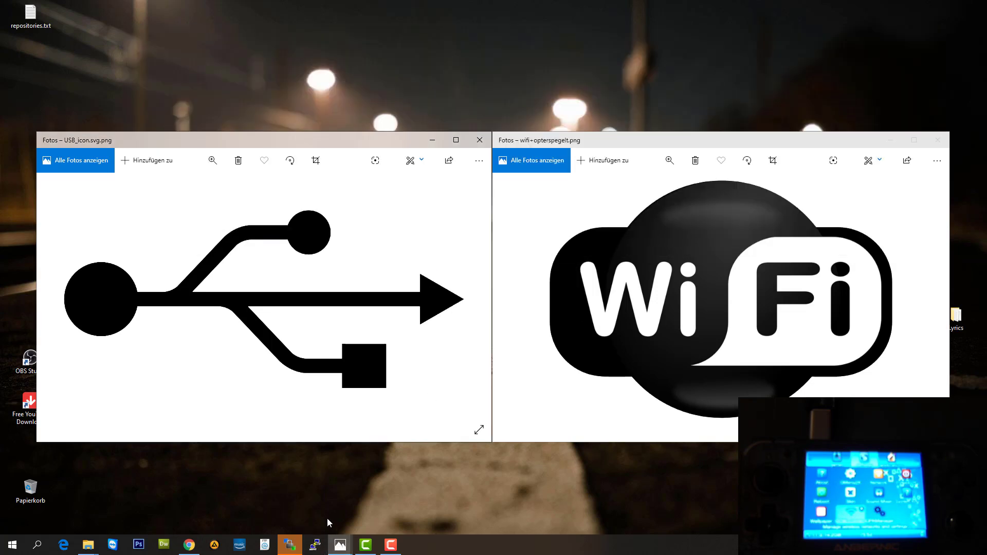
left_click(315, 547)
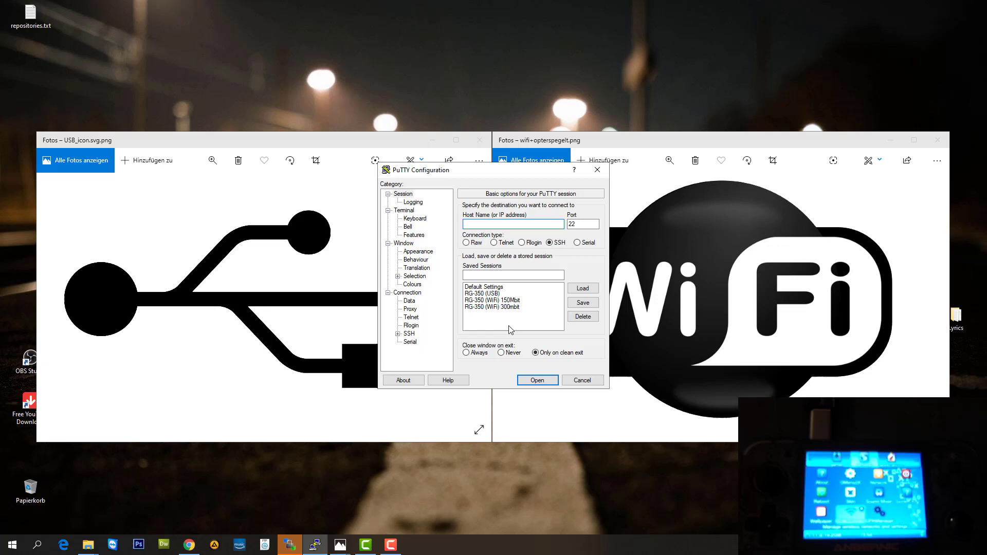
left_click(515, 307)
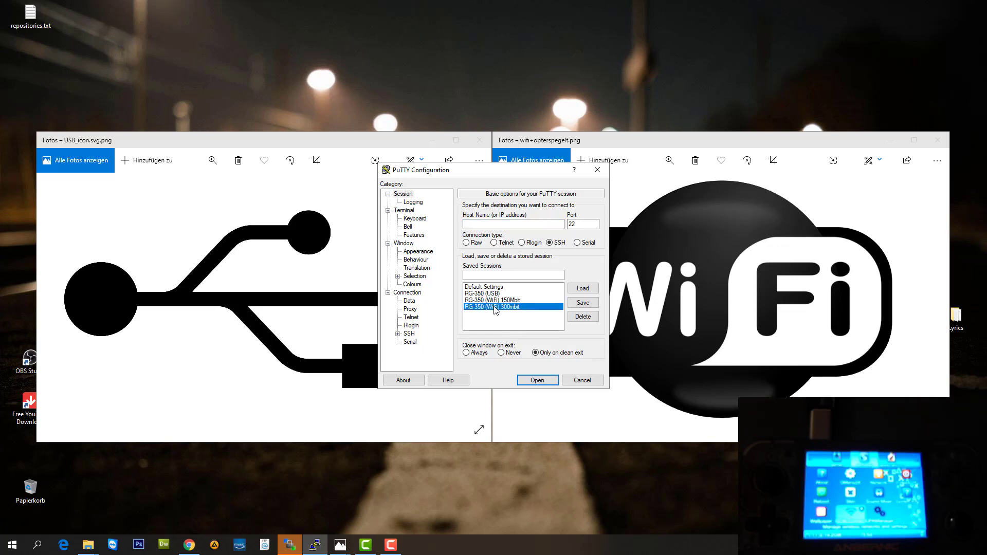
double_click(495, 307)
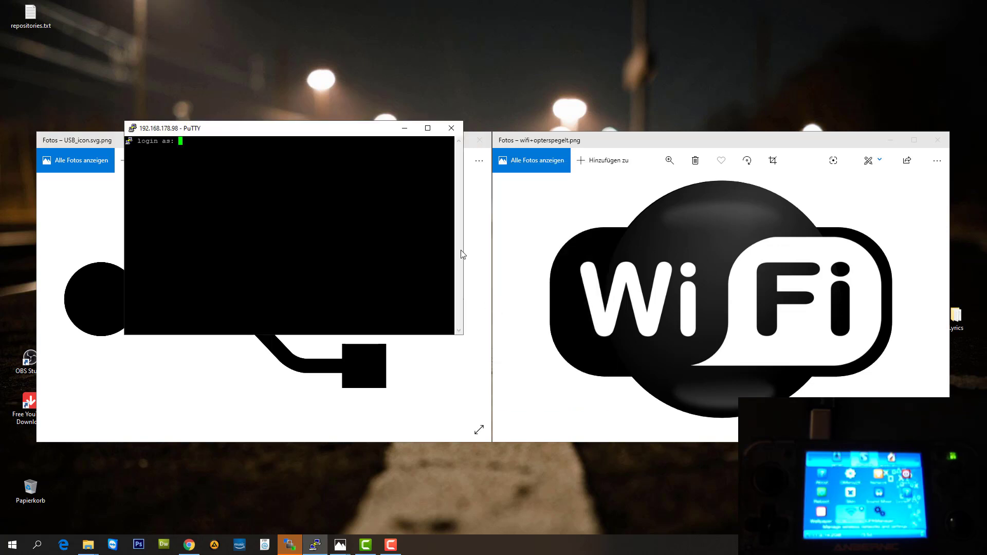
Enlarge and reposition the terminal window, then log in as root.
left_click_drag(465, 311, 747, 311)
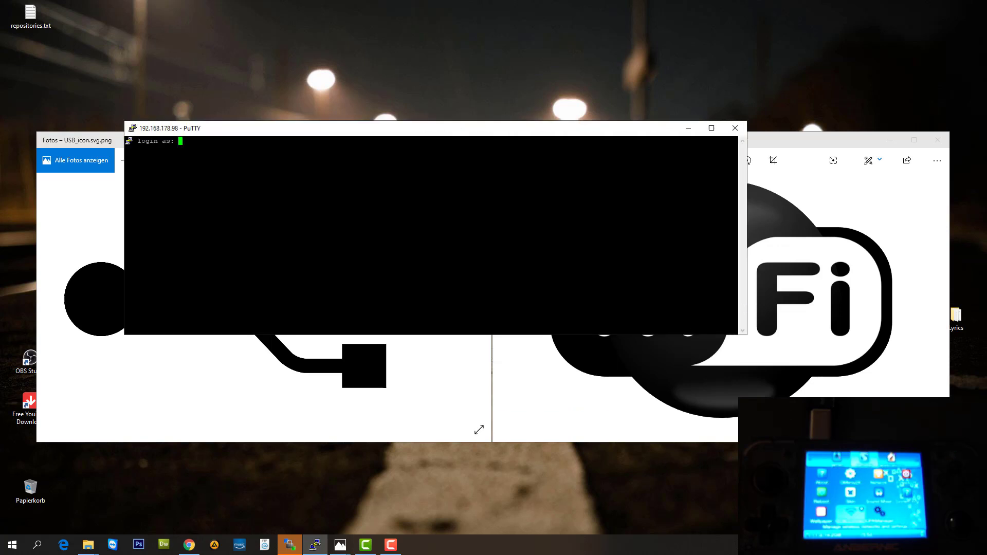
left_click_drag(643, 135, 664, 32)
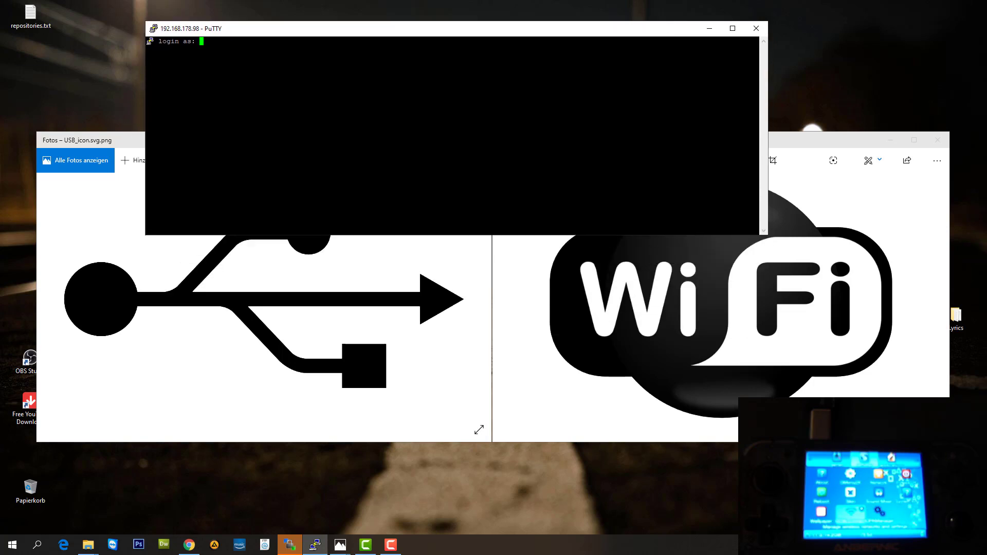
type("root")
key("Return")
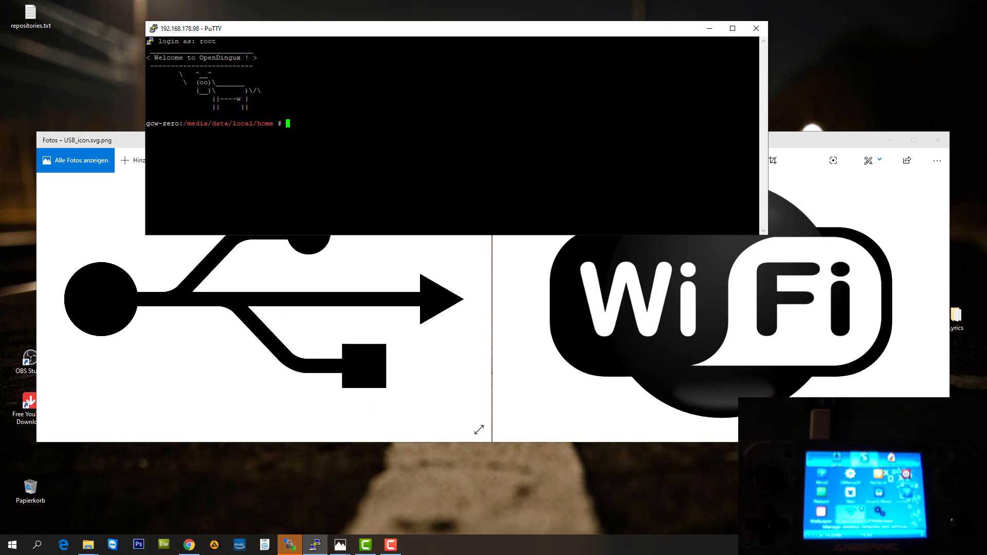
Run lsmod to confirm the 8192cu driver is loaded, then begin a wget command.
type("lsmod")
key("Return")
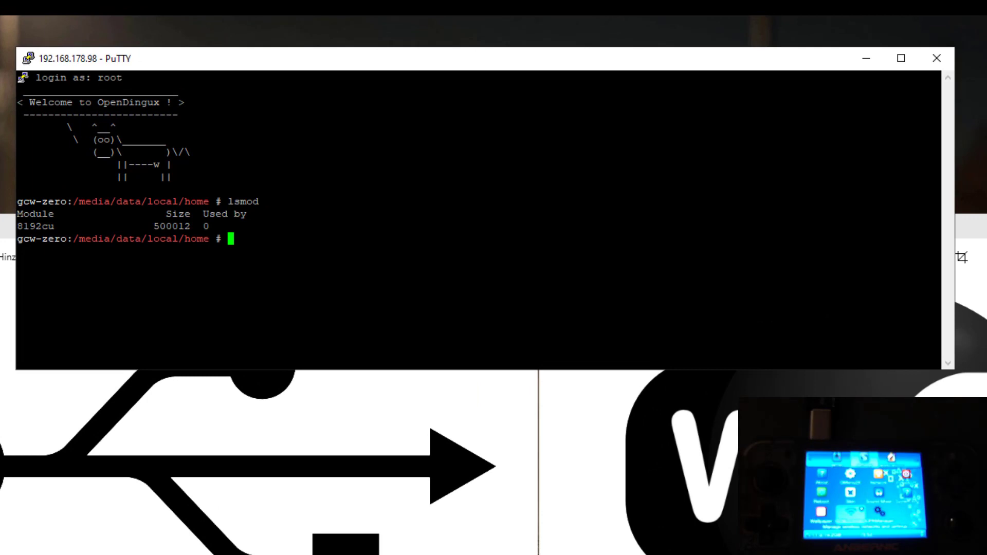
left_click_drag(20, 226, 48, 229)
left_click(49, 230)
type("wget 8192cu")
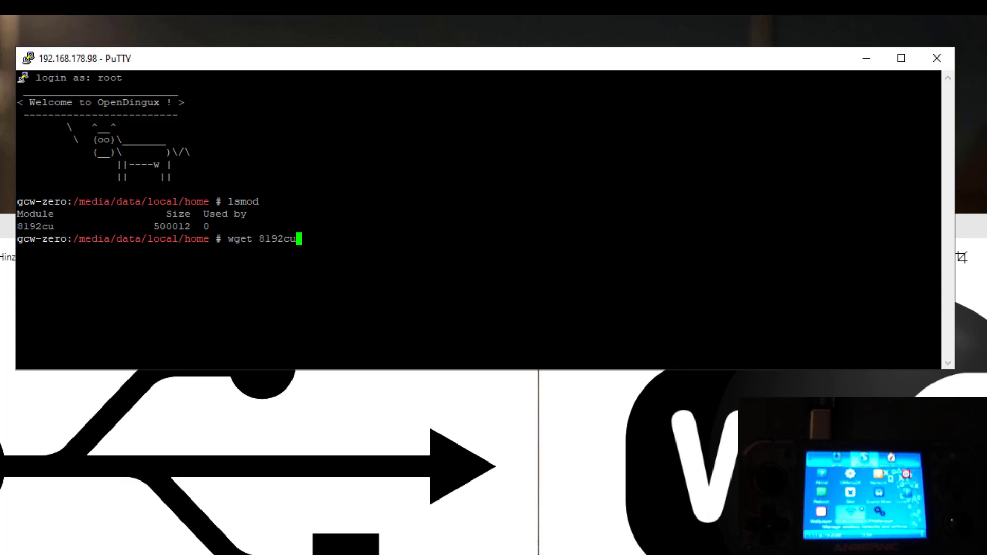
key("BackSpace")
key("BackSpace")
key("BackSpace")
key("BackSpace")
key("BackSpace")
key("BackSpace")
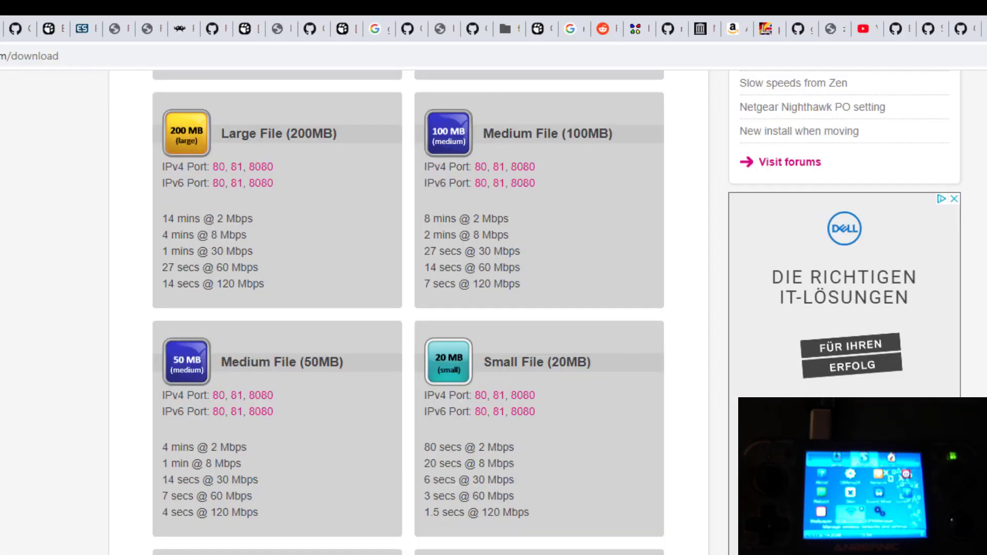
Copy the test file's download link address from the Thinkbroadband page.
right_click(450, 358)
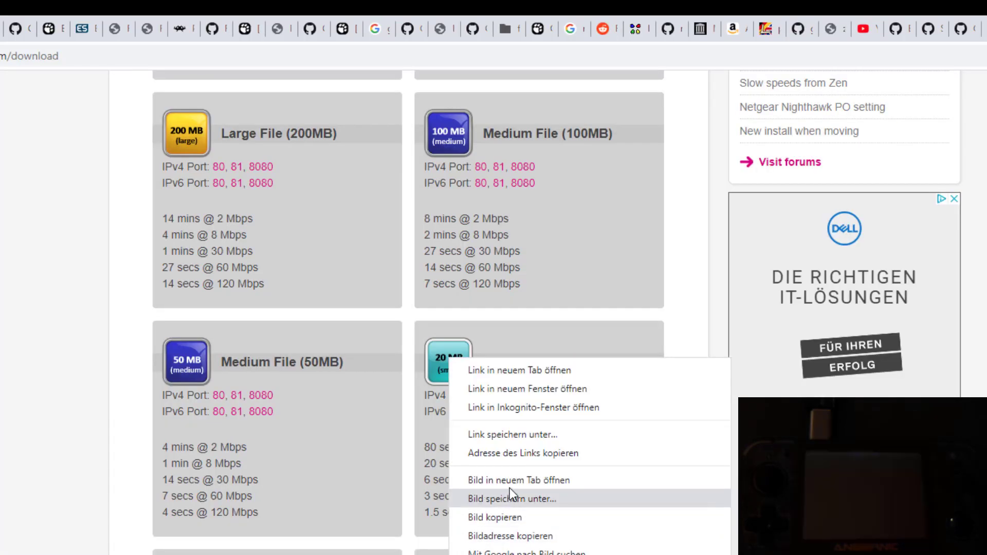
left_click(511, 456)
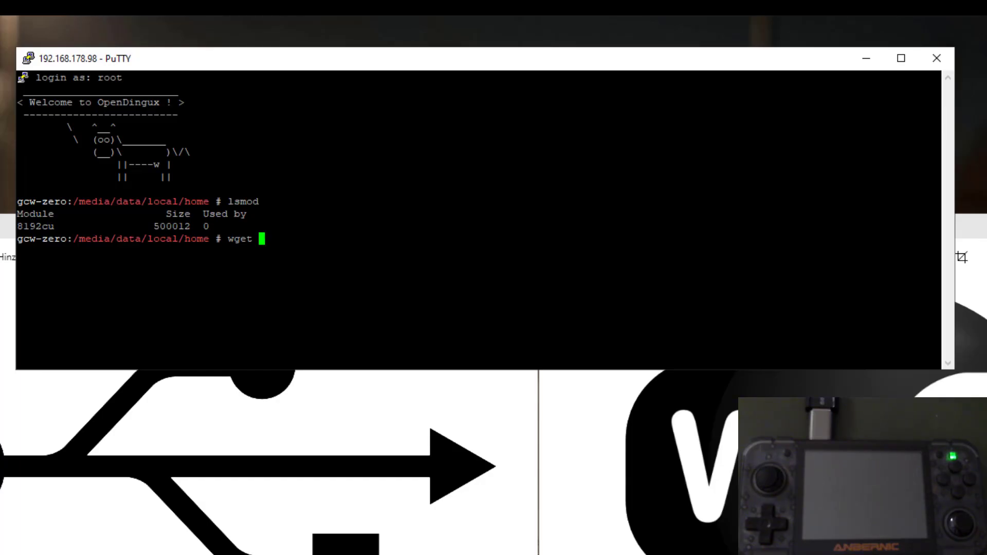
Change into the /media/RG-350 folder on the device.
key("BackSpace")
key("BackSpace")
key("BackSpace")
key("BackSpace")
key("BackSpace")
type("cd /media/")
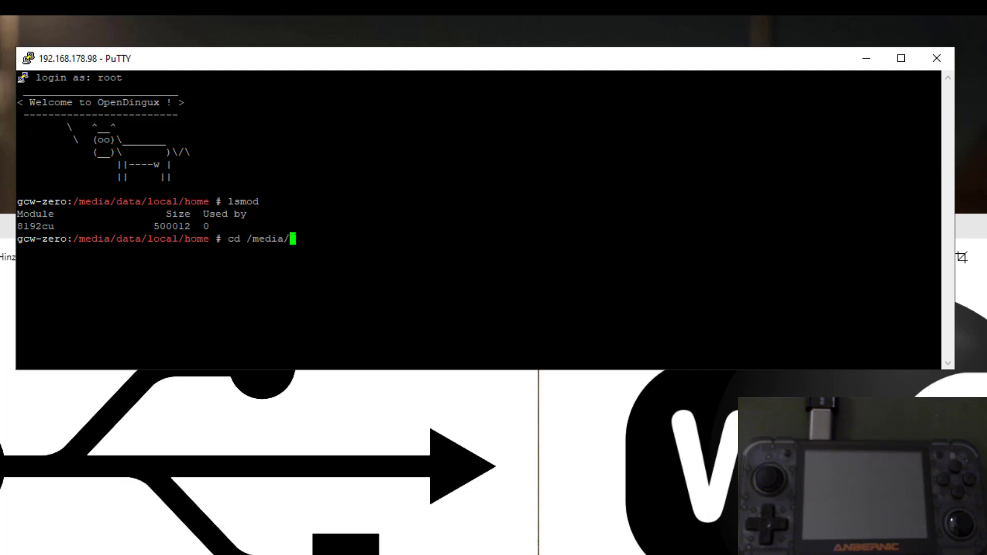
type("RG-3")
key("Tab")
key("Return")
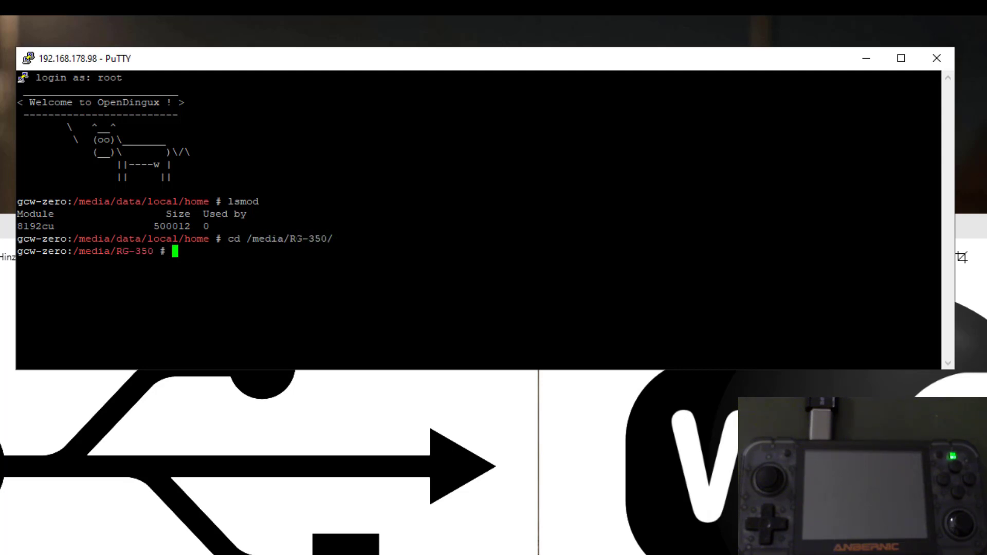
Download 5MB.zip with wget from the copied thinkbroadband link.
type("wget")
type("http://ipv4.download.thinkbroadband.com/5MB.zip")
key("Return")
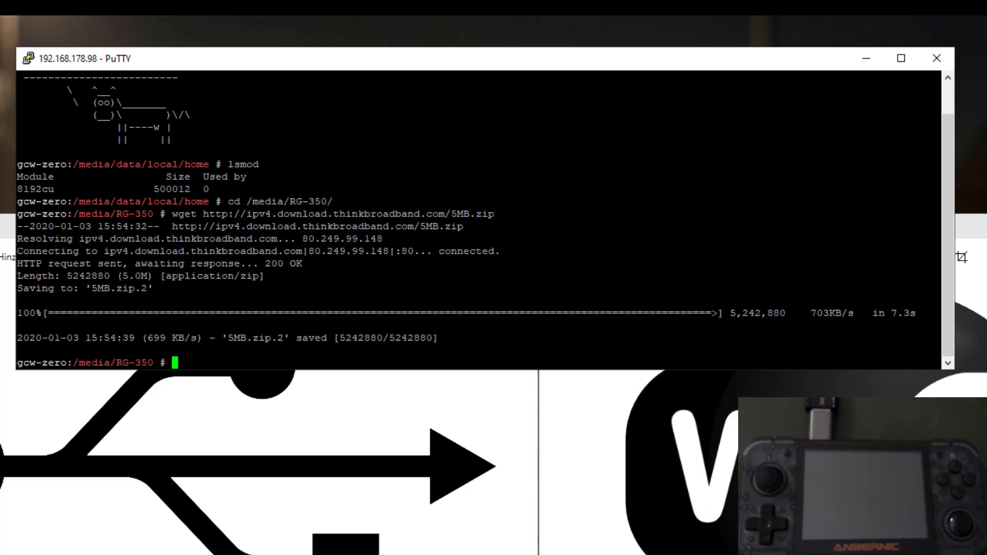
Start a new WinSCP site with host 192.168.178.98 and user root.
left_click(868, 61)
left_click(872, 310)
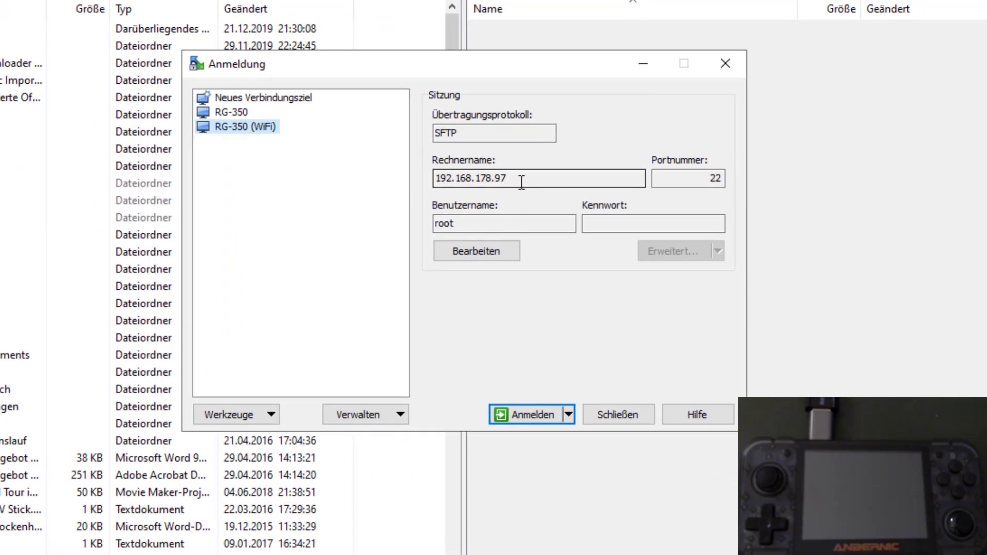
left_click(253, 99)
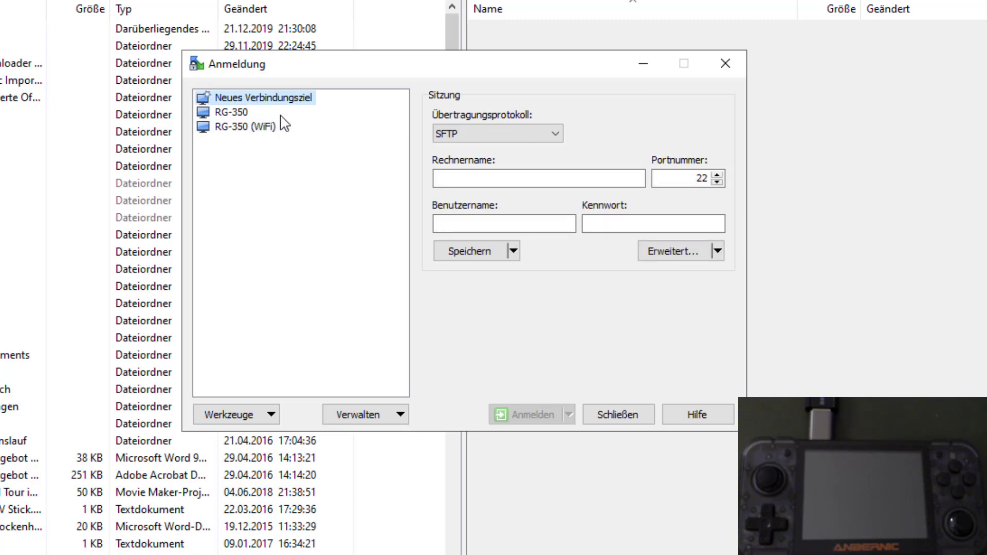
left_click(471, 180)
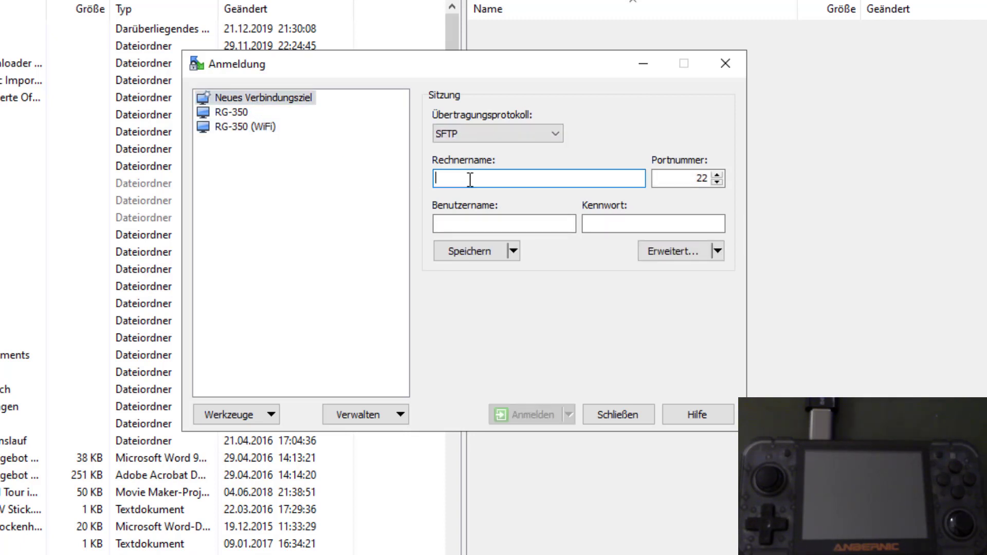
mouse_move(264, 133)
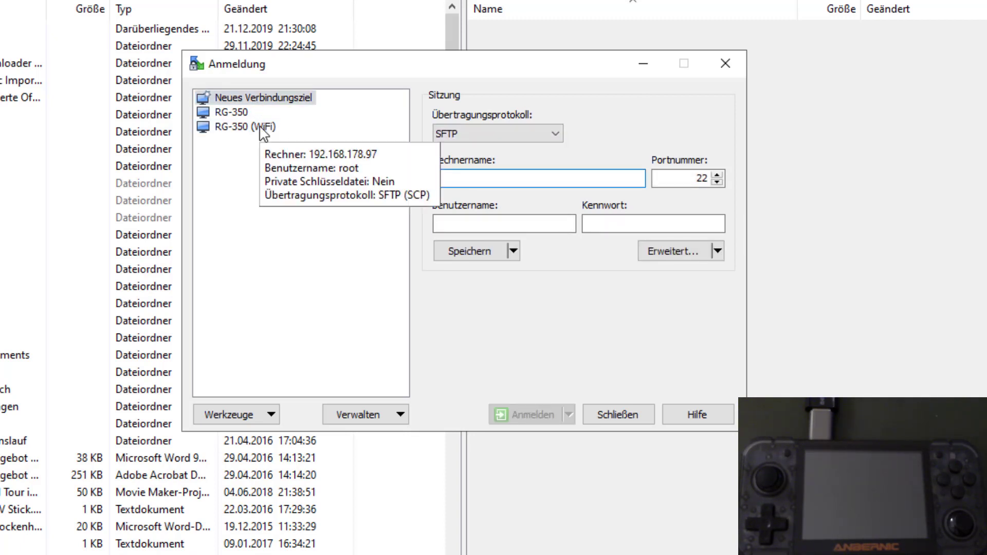
type("19")
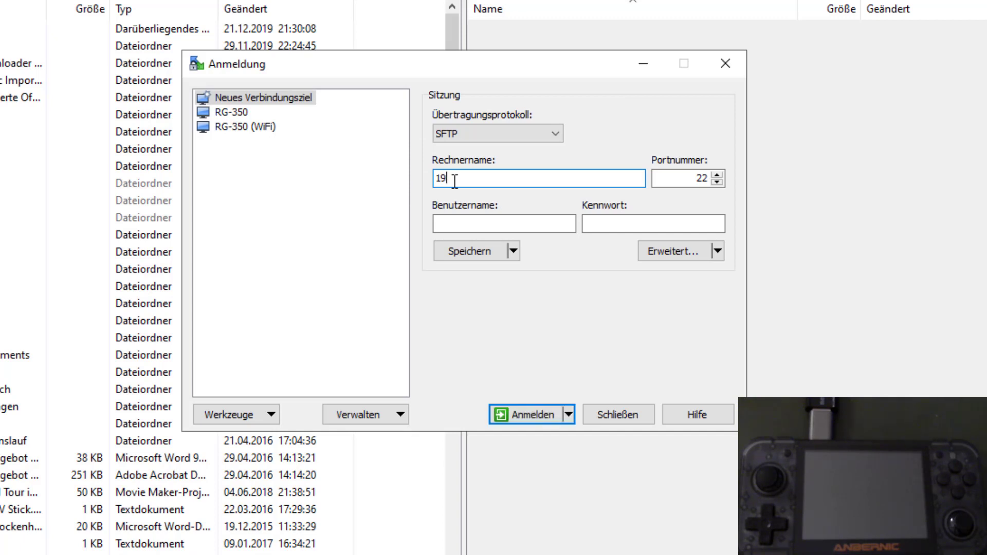
type("2.168.178.98")
left_click(482, 224)
type("ro")
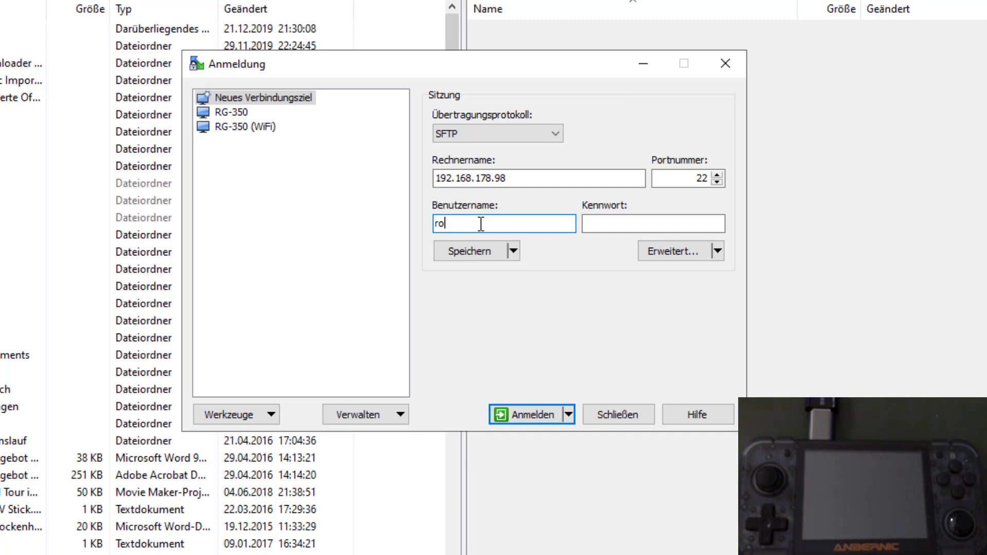
type("ot")
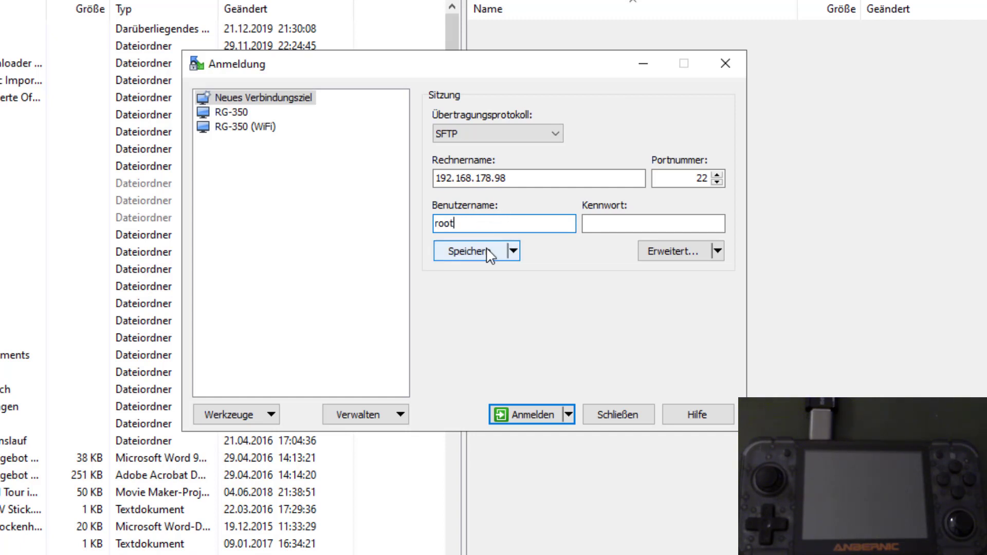
Save the site as 'RG-350 (WiFi) 300Mbit' and connect to it.
left_click(488, 253)
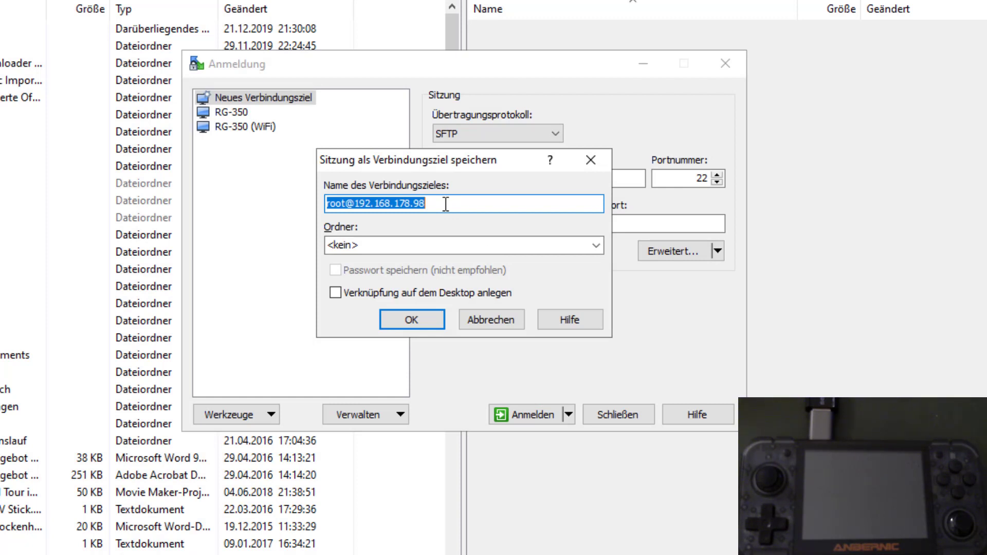
type("RG-350 ")
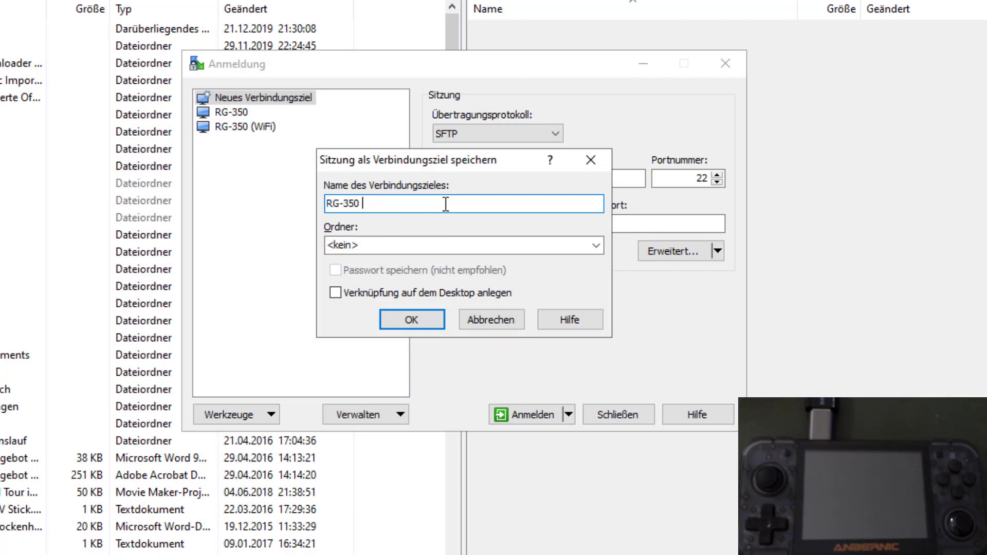
type("(WiFi) 300Mbit")
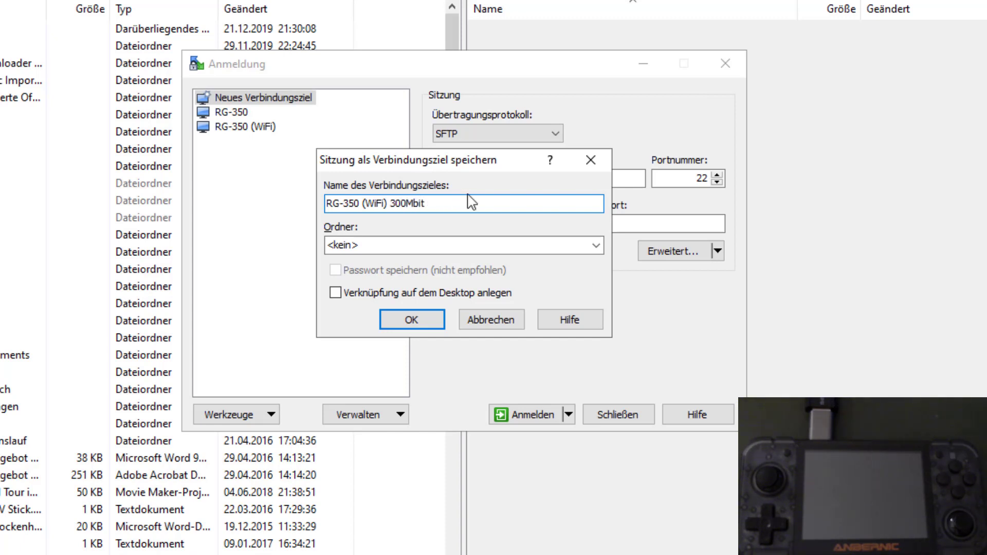
left_click(415, 316)
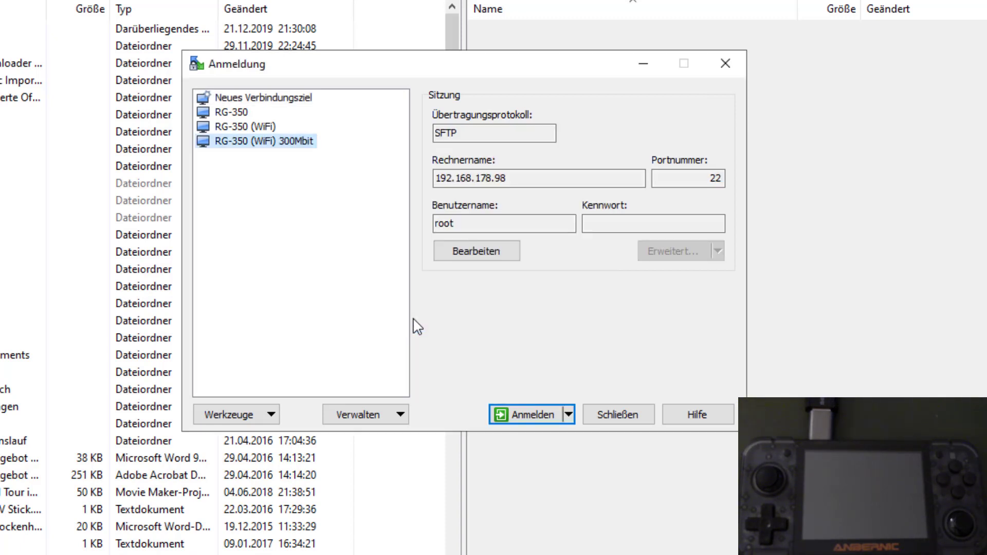
double_click(270, 145)
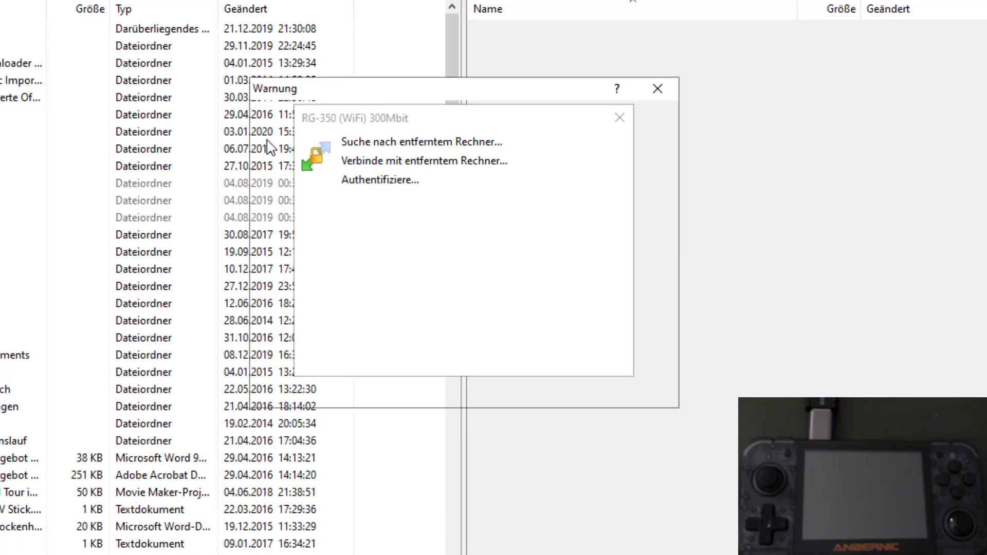
Accept the host key and navigate to /media/RG-350 on the device.
left_click(381, 390)
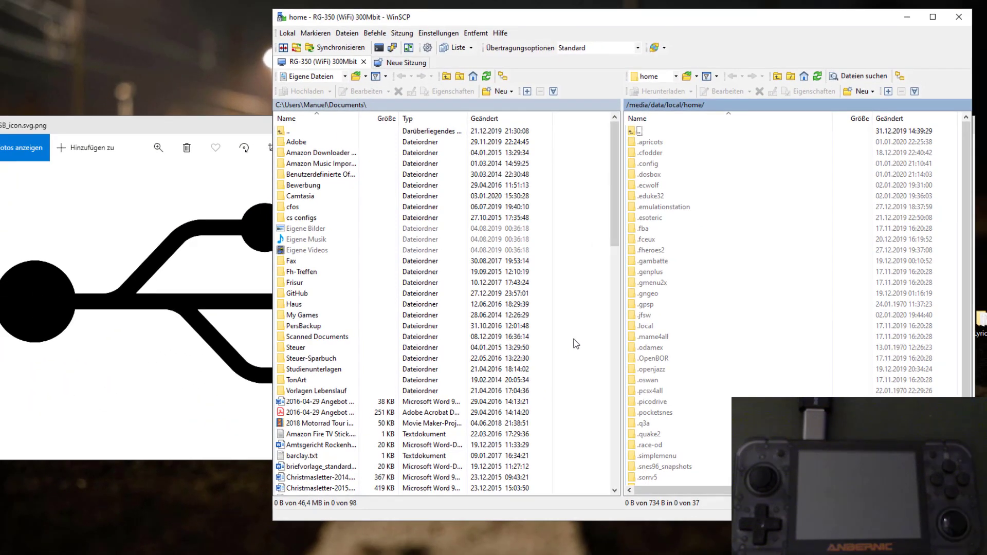
double_click(639, 132)
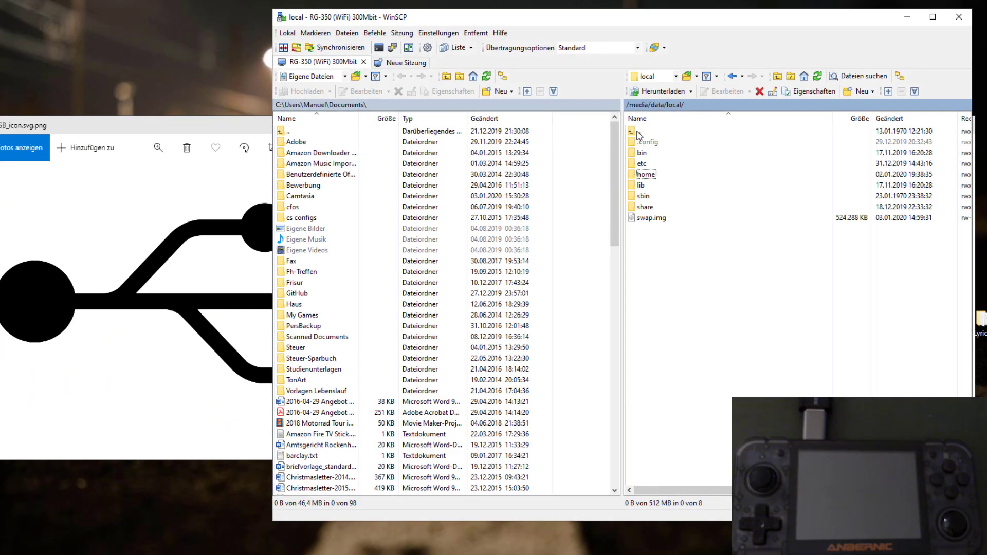
double_click(640, 132)
double_click(639, 131)
double_click(647, 165)
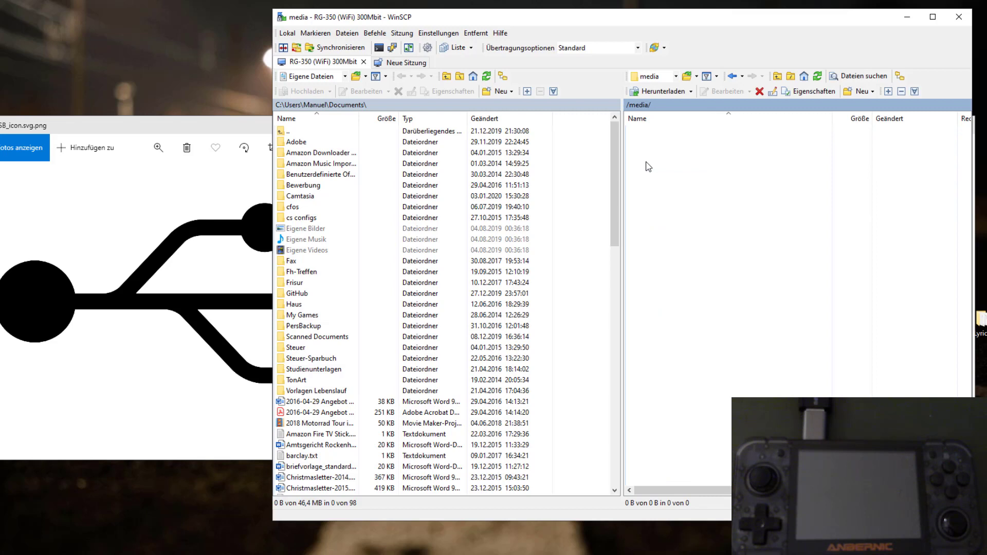
Delete 5MB.zip, 5MB.zip.1 and 5MB.zip.2 from the folder.
left_click(660, 234)
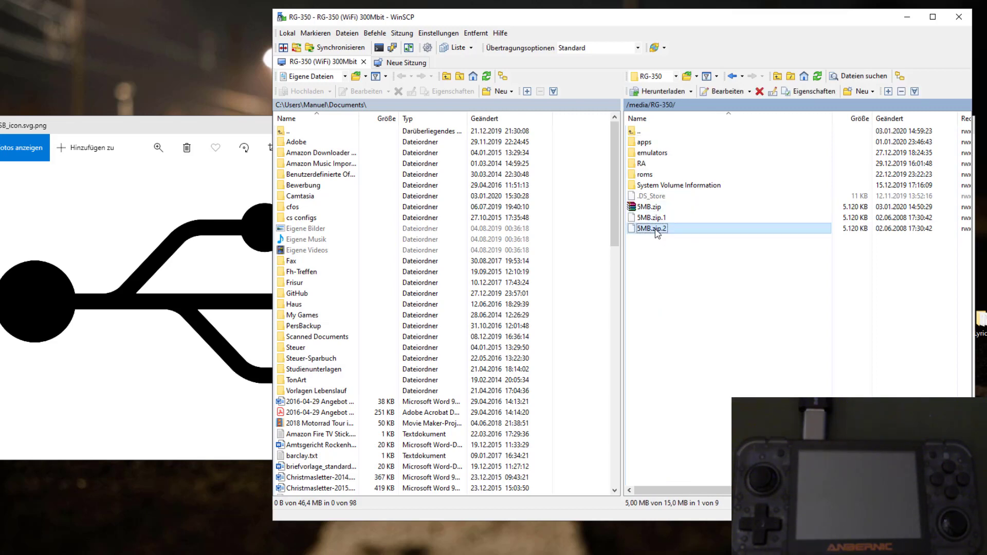
key("shift+Up")
key("shift+Up")
key("Delete")
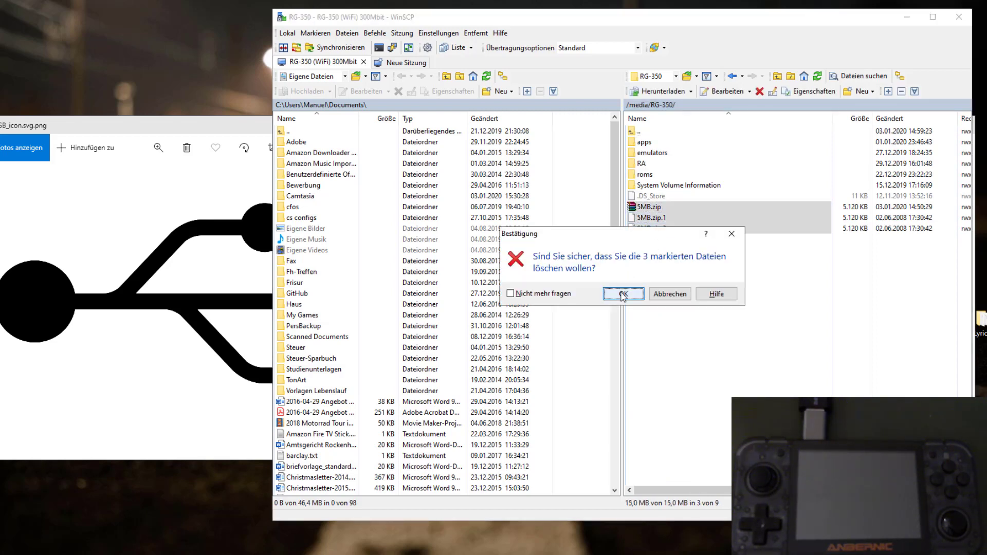
left_click(624, 295)
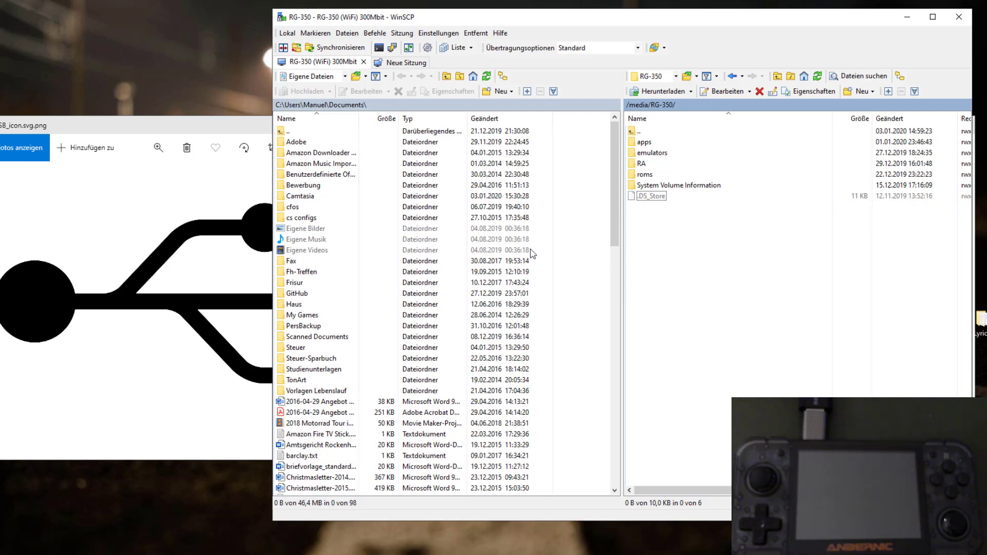
key("alt+Tab")
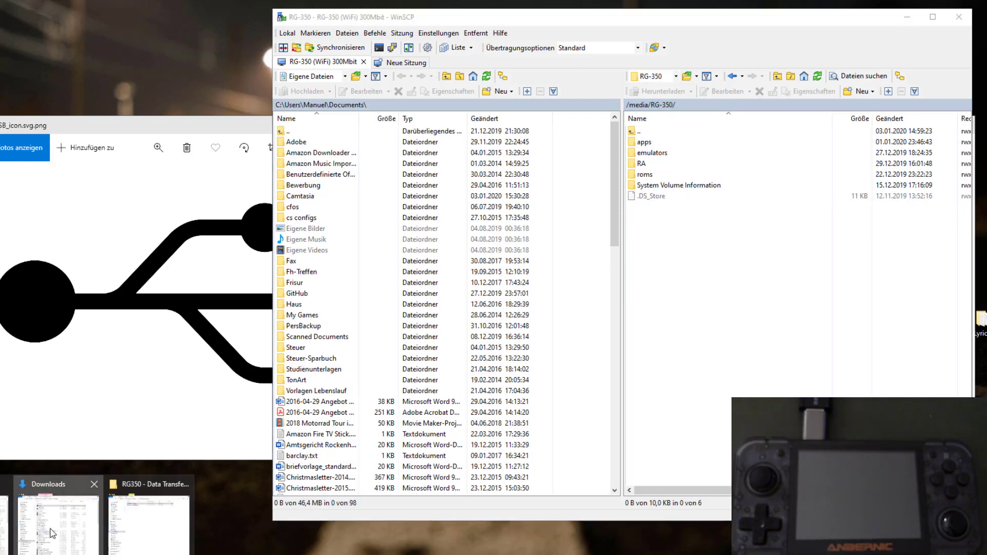
Drag 5MB.zip from the Downloads window into WinSCP's /media/RG-350 panel.
left_click(51, 532)
left_click_drag(105, 123, 714, 304)
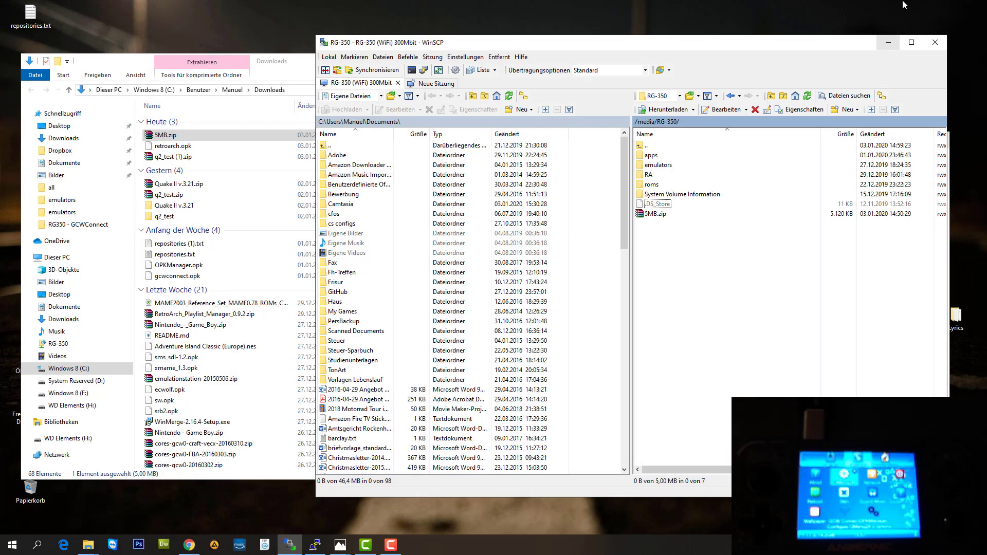
Minimize WinSCP and the Explorer Downloads window.
left_click(887, 45)
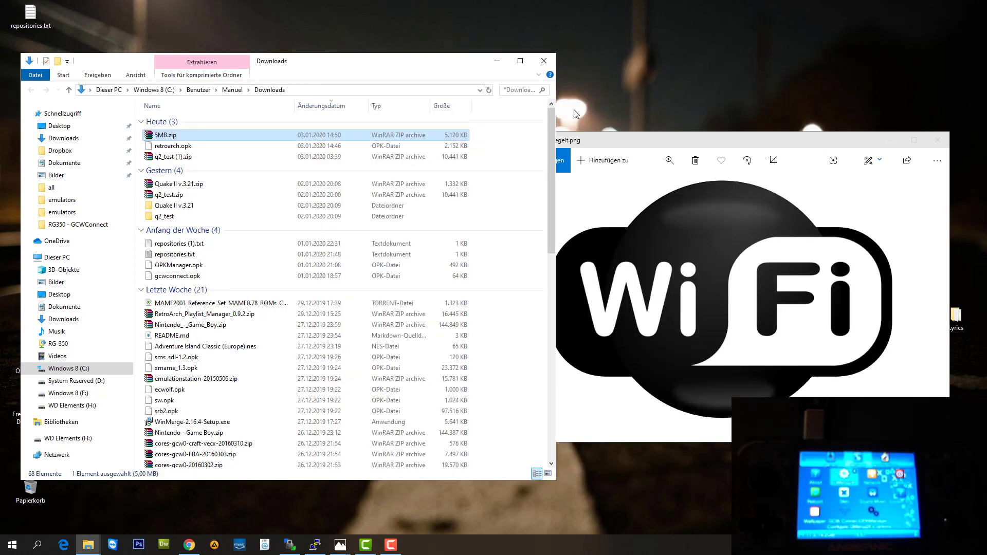
left_click(497, 61)
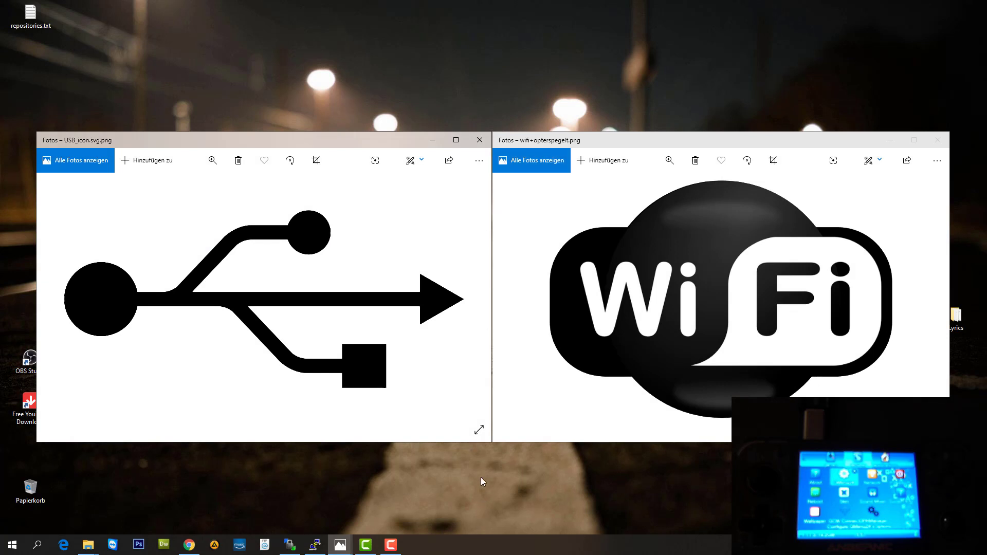